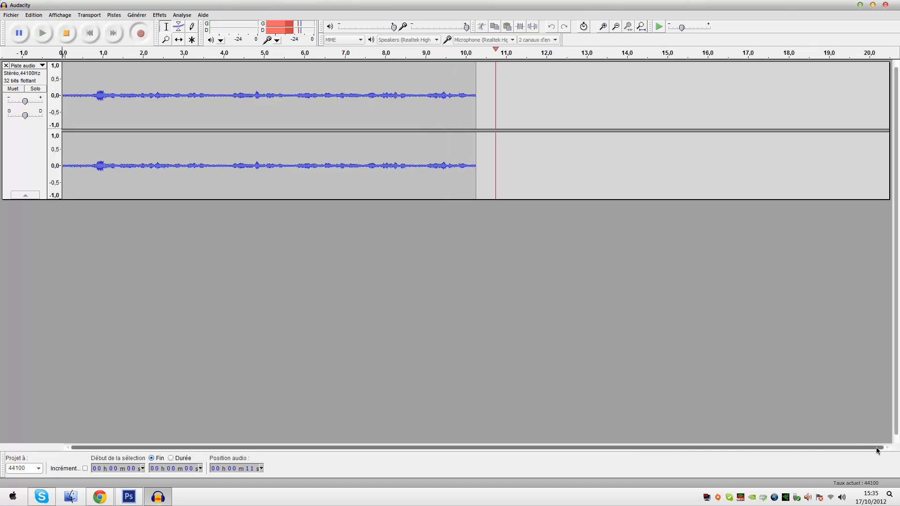
Switch to Chrome and look through the bukkit.fr thread of graphic creations, examining the Radio Mix Project logo
{"action": "left_click", "coordinate": [128, 496]}
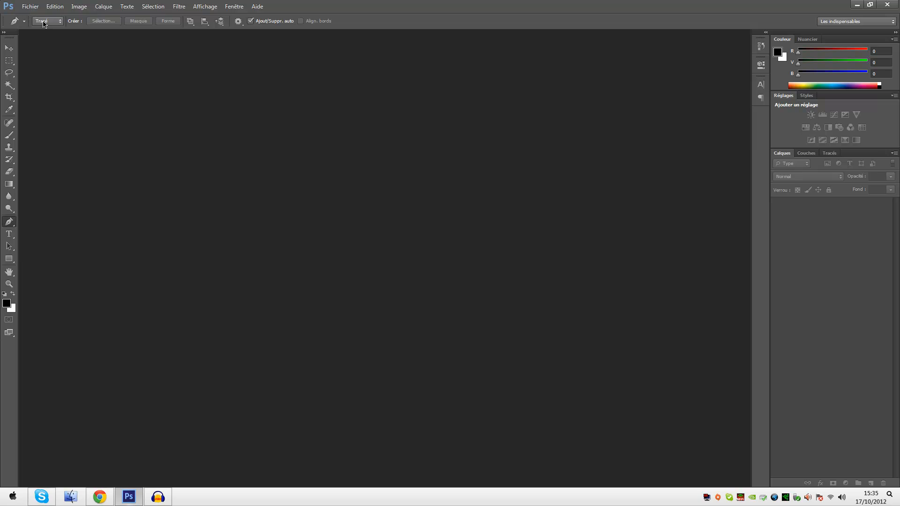
{"action": "mouse_move", "coordinate": [106, 503]}
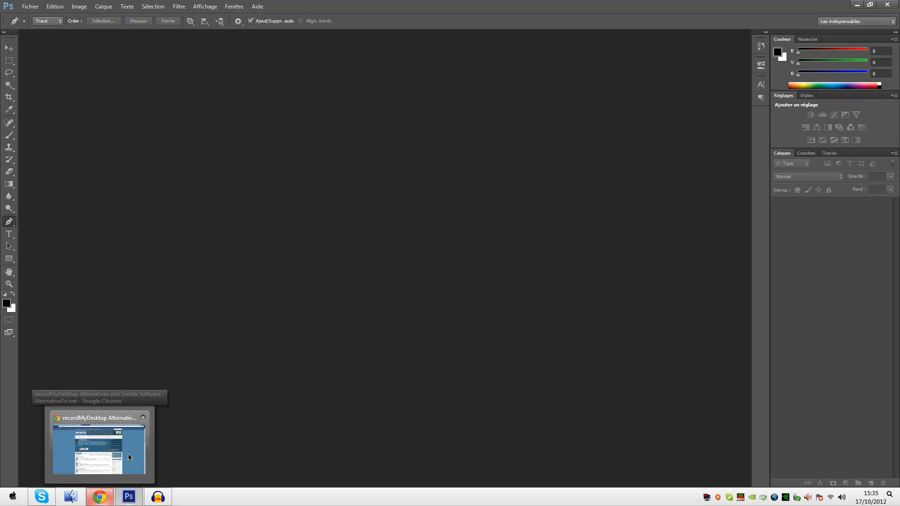
{"action": "left_click", "coordinate": [150, 438]}
{"action": "left_click", "coordinate": [354, 6]}
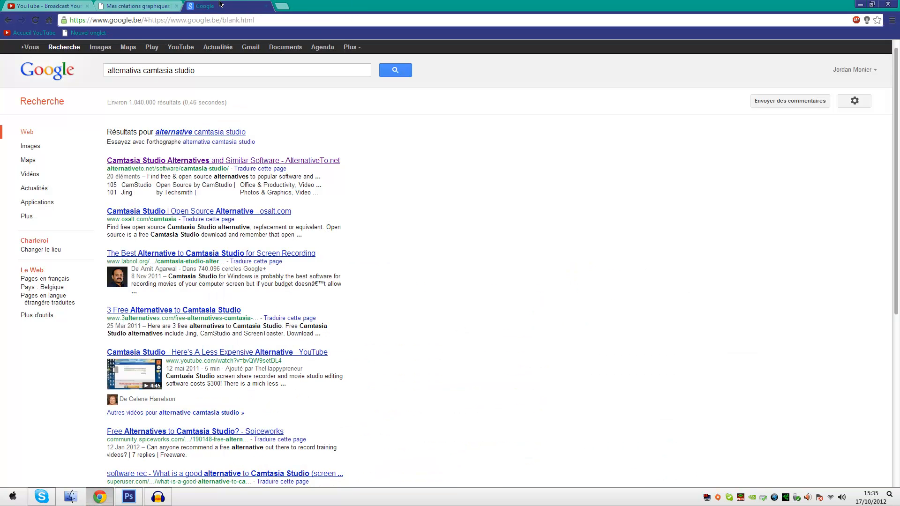
{"action": "left_click", "coordinate": [135, 5]}
{"action": "scroll", "coordinate": [186, 260], "scroll_direction": "up", "scroll_amount": 10}
{"action": "scroll", "coordinate": [215, 286], "scroll_direction": "up", "scroll_amount": 15}
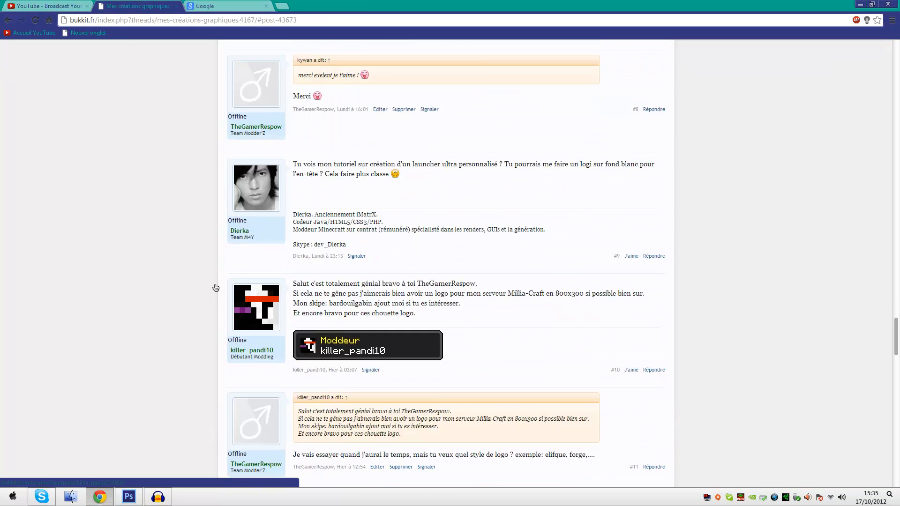
{"action": "scroll", "coordinate": [189, 269], "scroll_direction": "down", "scroll_amount": 6}
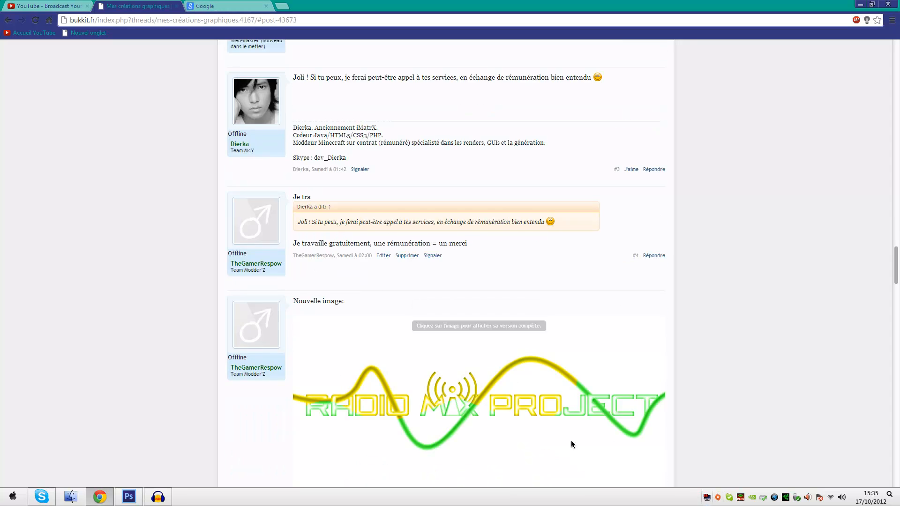
{"action": "scroll", "coordinate": [350, 362], "scroll_direction": "down", "scroll_amount": 2}
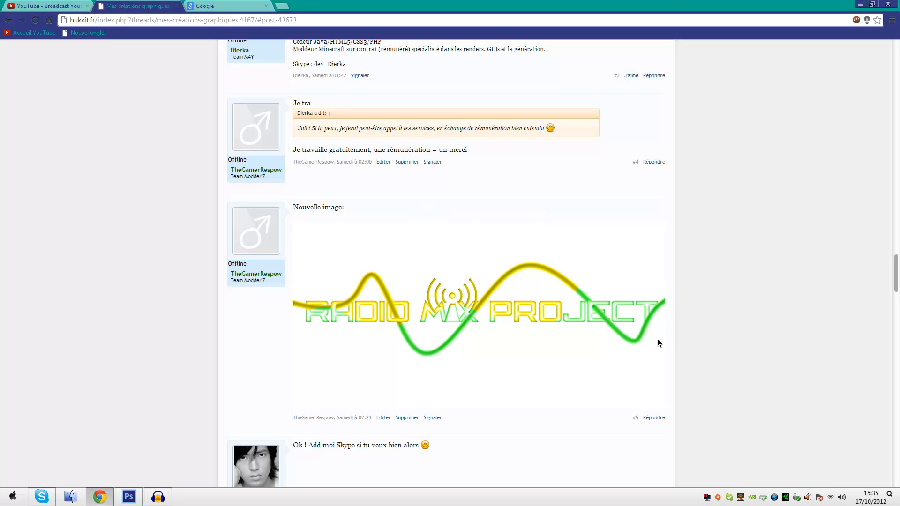
{"action": "scroll", "coordinate": [193, 331], "scroll_direction": "down", "scroll_amount": 12}
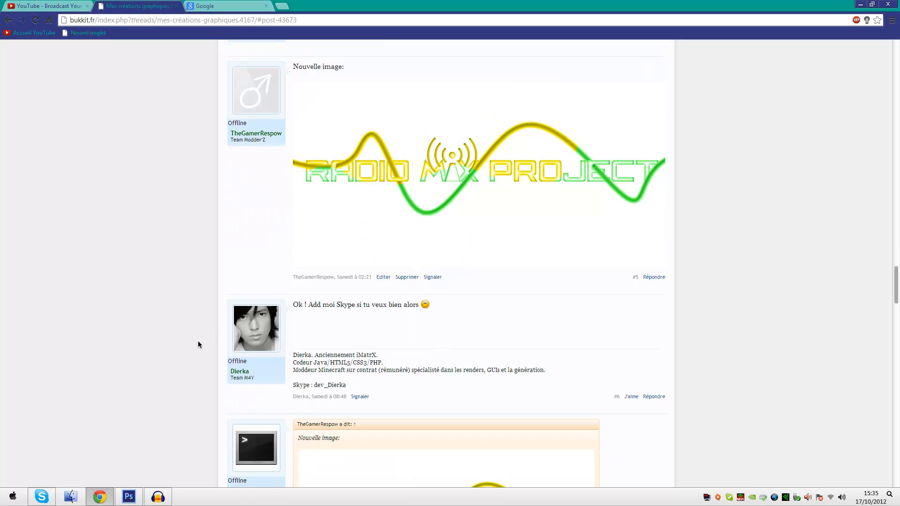
{"action": "scroll", "coordinate": [209, 334], "scroll_direction": "down", "scroll_amount": 8}
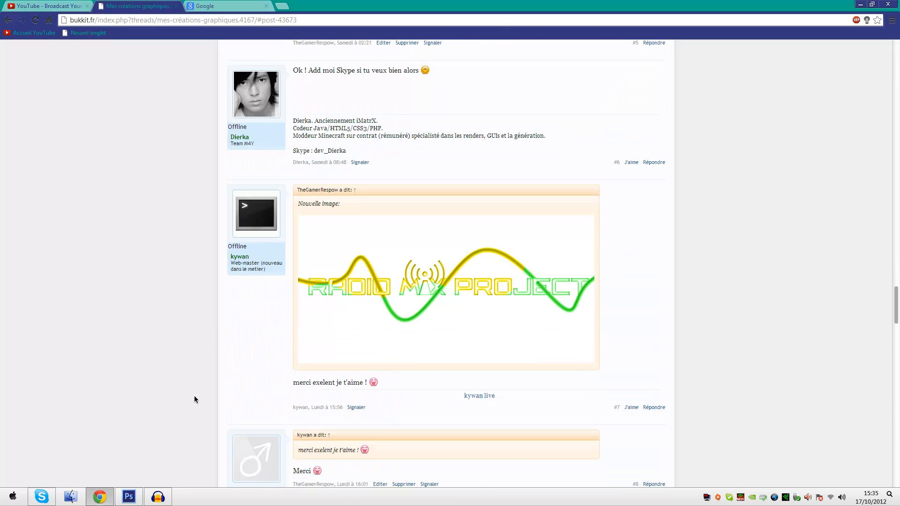
Switch to Photoshop and create a 1920 × 1080 pixel document with a white background from the HDTV 1080p/29,97 film and video preset
{"action": "left_click", "coordinate": [158, 497]}
{"action": "left_click", "coordinate": [137, 501]}
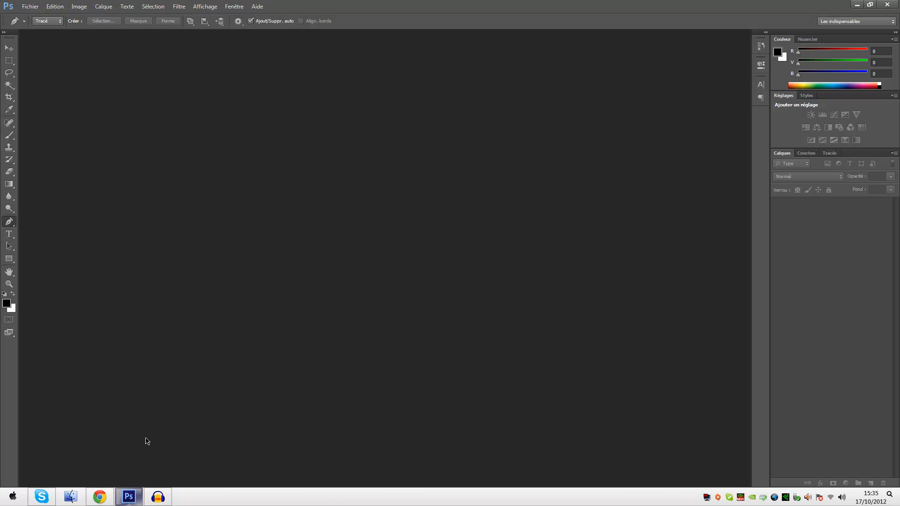
{"action": "left_click", "coordinate": [31, 7]}
{"action": "left_click", "coordinate": [35, 15]}
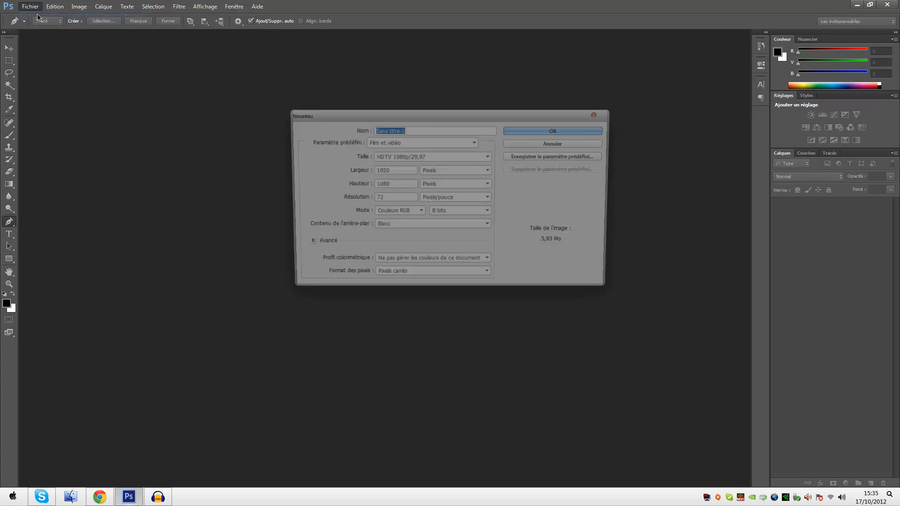
{"action": "left_click", "coordinate": [412, 161]}
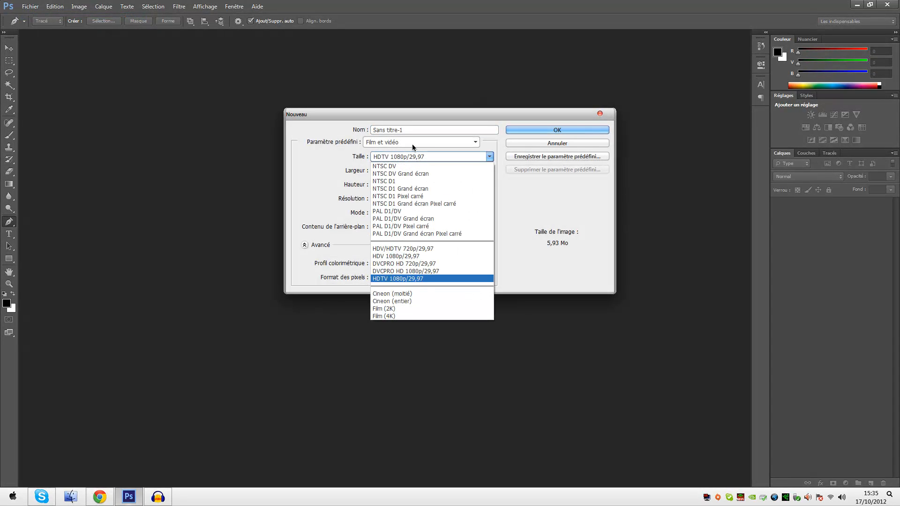
{"action": "left_click", "coordinate": [547, 129]}
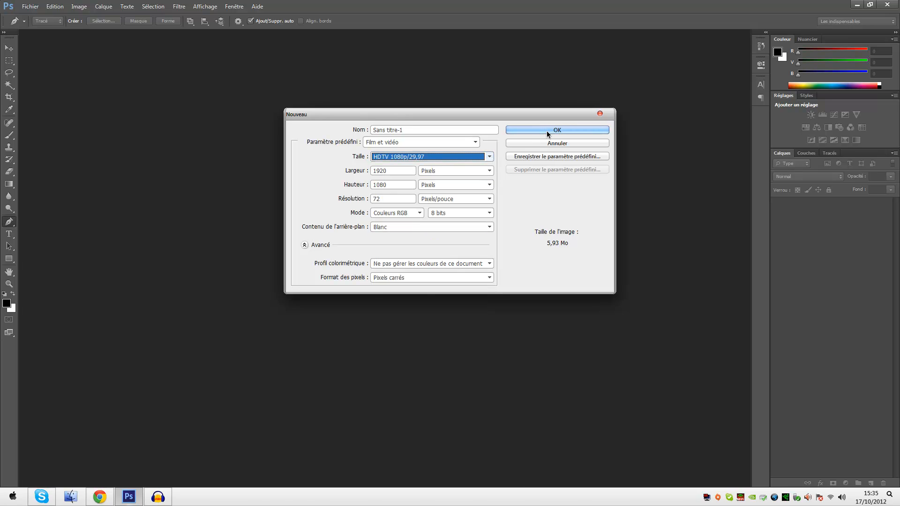
{"action": "left_click", "coordinate": [550, 132]}
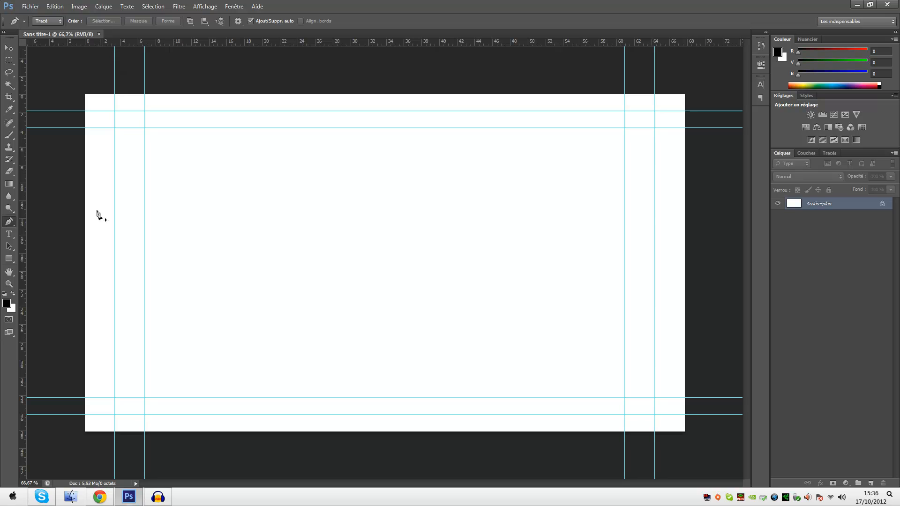
Hide the extras to clear the guides from the canvas, and convert the locked background into the layer Calque 0
{"action": "left_click", "coordinate": [199, 6]}
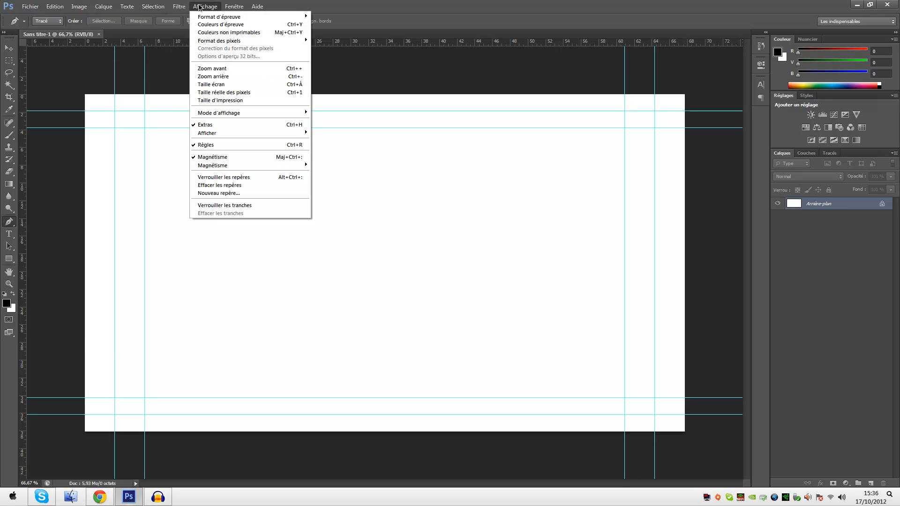
{"action": "left_click", "coordinate": [229, 123]}
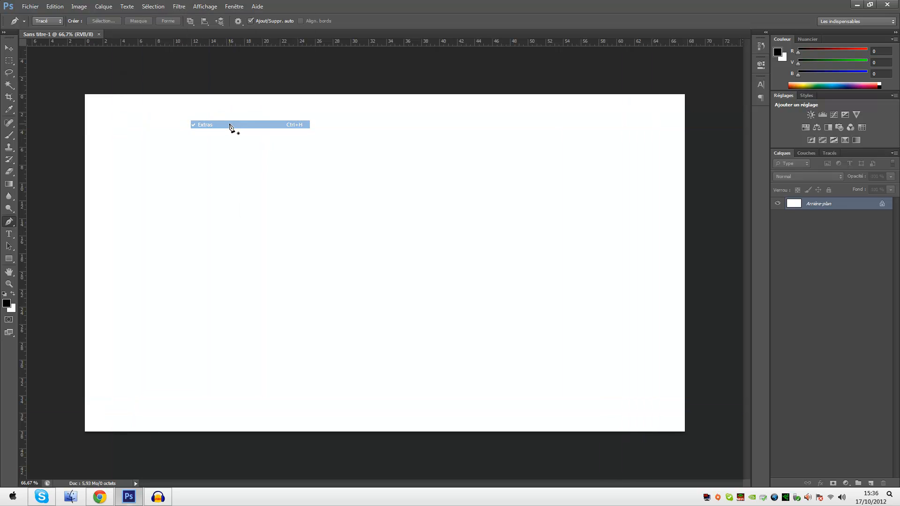
{"action": "double_click", "coordinate": [884, 206]}
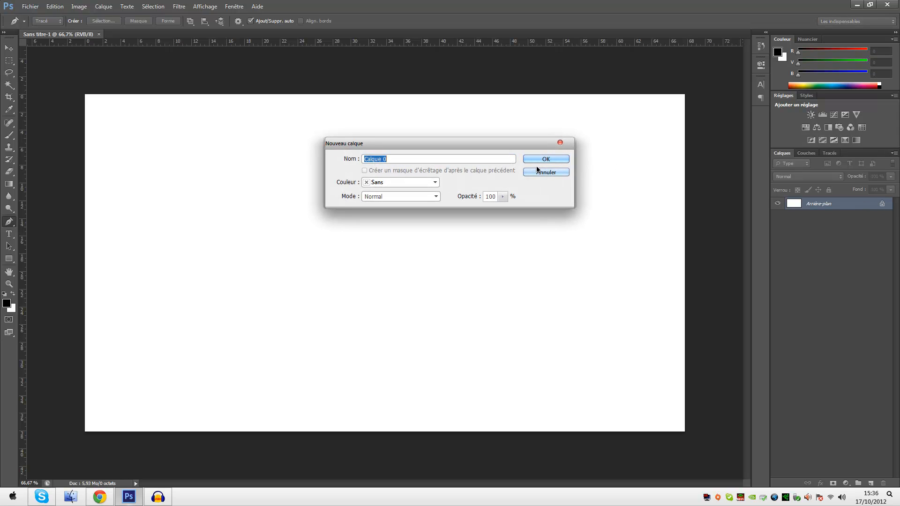
{"action": "left_click", "coordinate": [555, 159]}
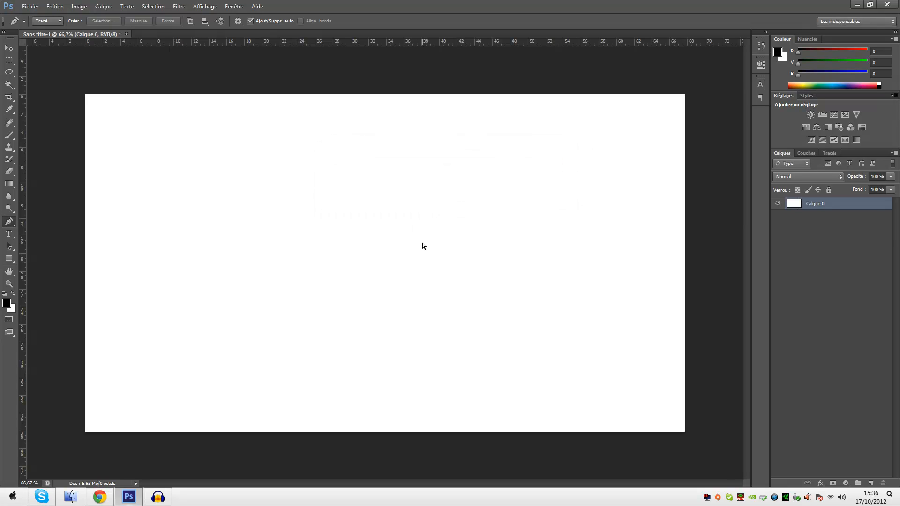
Paint the whole of Calque 0 black using a hard round brush about 494 px wide, leaving the layer deselected
{"action": "left_click", "coordinate": [9, 147]}
{"action": "left_click", "coordinate": [9, 137]}
{"action": "right_click", "coordinate": [158, 145]}
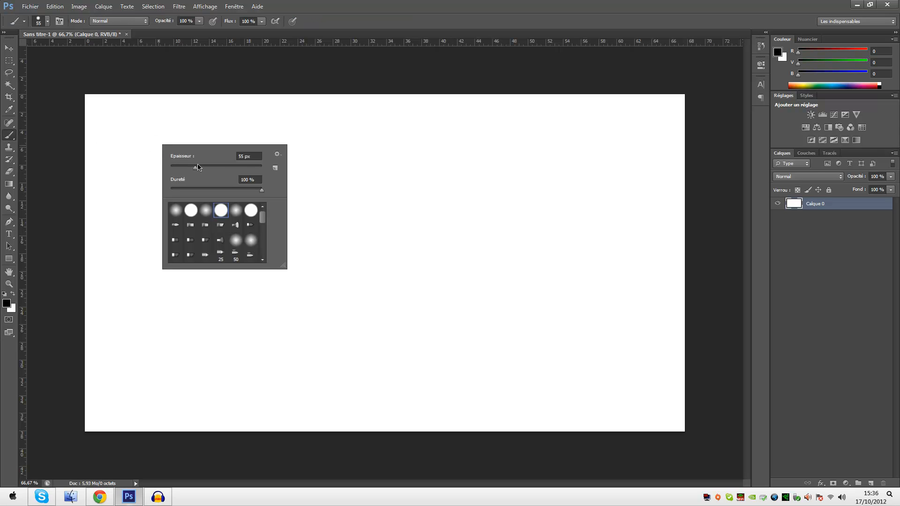
{"action": "left_click_drag", "start_coordinate": [198, 167], "coordinate": [253, 172]}
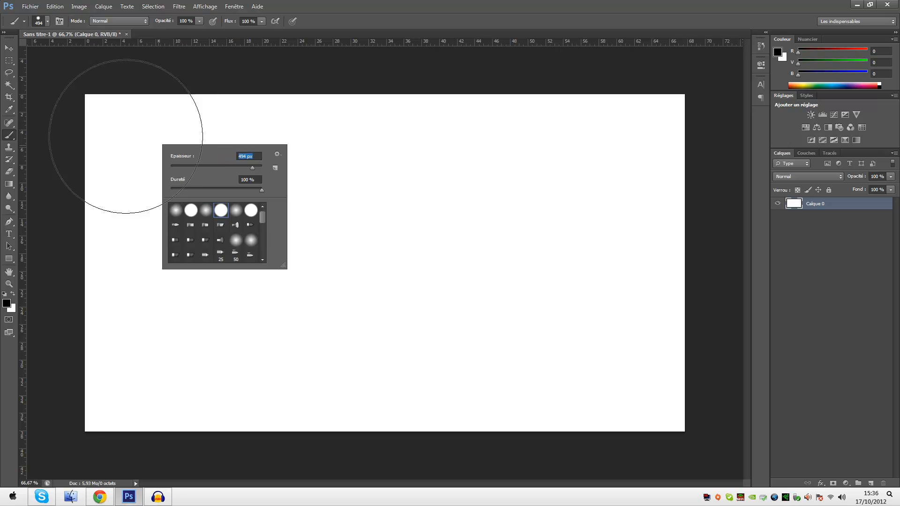
{"action": "mouse_move", "coordinate": [130, 131]}
{"action": "left_mouse_down"}
{"action": "mouse_move", "coordinate": [120, 411]}
{"action": "mouse_move", "coordinate": [141, 145]}
{"action": "mouse_move", "coordinate": [127, 112]}
{"action": "left_mouse_up"}
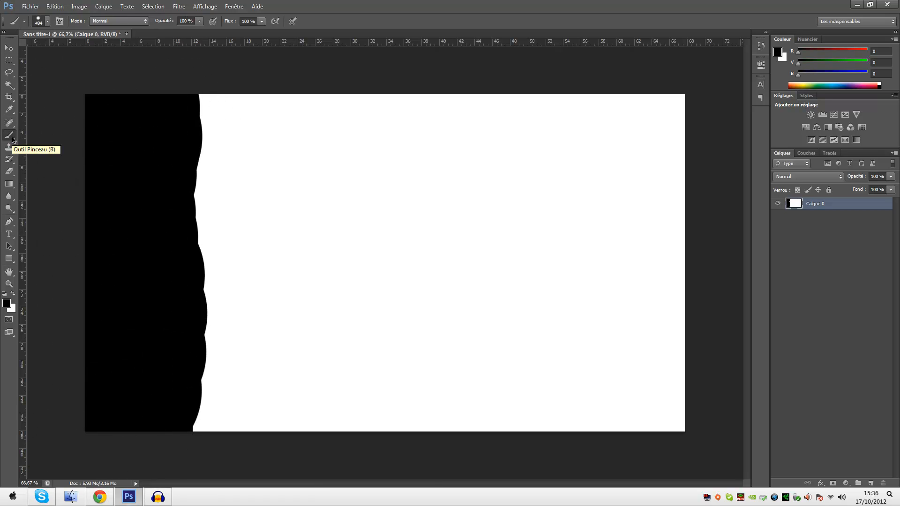
{"action": "right_click", "coordinate": [243, 288]}
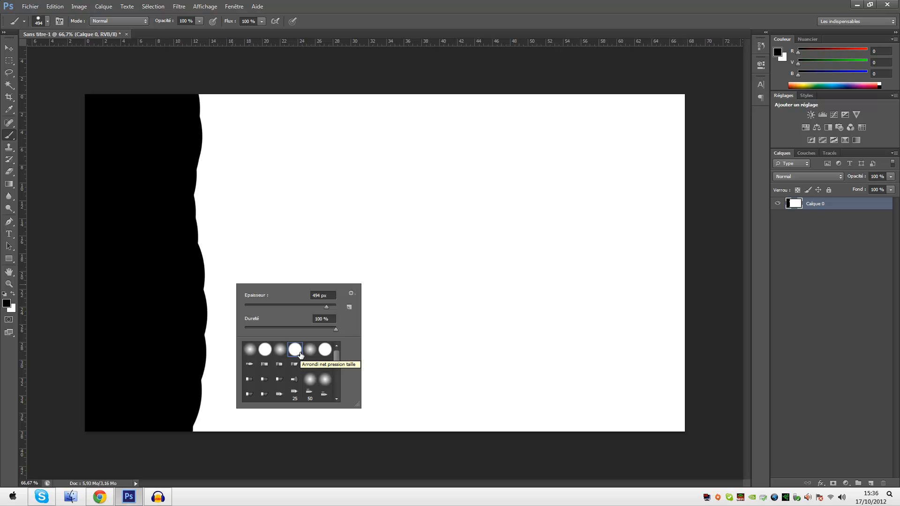
{"action": "mouse_move", "coordinate": [211, 110]}
{"action": "left_mouse_down"}
{"action": "mouse_move", "coordinate": [218, 327]}
{"action": "mouse_move", "coordinate": [206, 427]}
{"action": "mouse_move", "coordinate": [230, 241]}
{"action": "mouse_move", "coordinate": [343, 62]}
{"action": "mouse_move", "coordinate": [375, 449]}
{"action": "mouse_move", "coordinate": [358, 90]}
{"action": "mouse_move", "coordinate": [327, 465]}
{"action": "mouse_move", "coordinate": [346, 126]}
{"action": "mouse_move", "coordinate": [368, 427]}
{"action": "mouse_move", "coordinate": [707, 360]}
{"action": "mouse_move", "coordinate": [487, 379]}
{"action": "mouse_move", "coordinate": [536, 222]}
{"action": "mouse_move", "coordinate": [535, 170]}
{"action": "mouse_move", "coordinate": [488, 123]}
{"action": "left_mouse_up"}
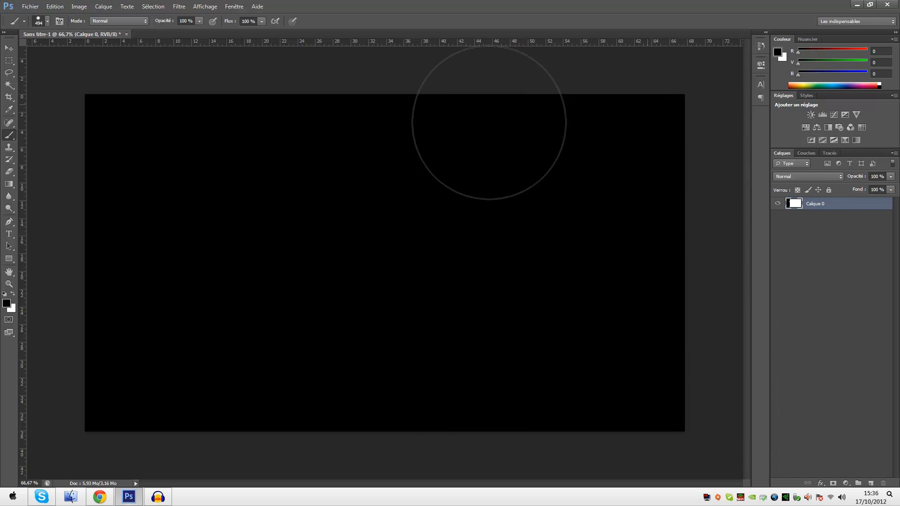
{"action": "left_click", "coordinate": [823, 286]}
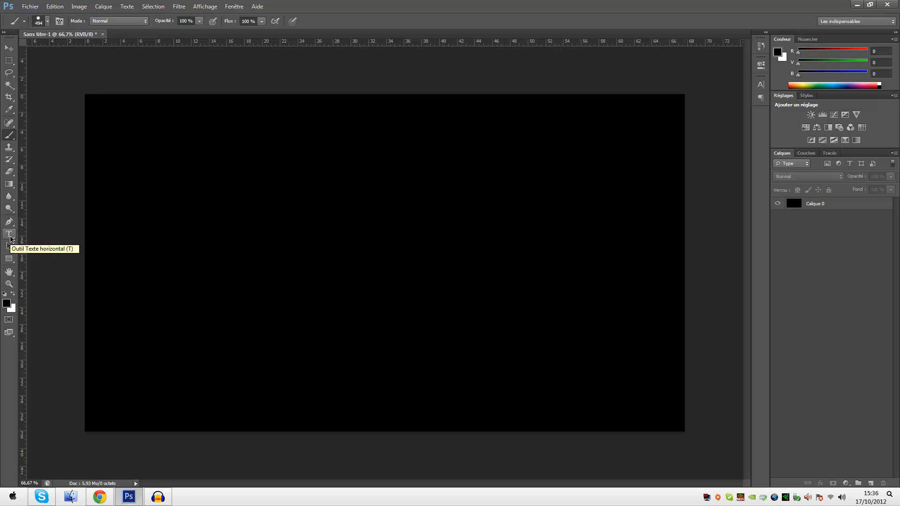
Add the white horizontal text "THEGAMERRESPOW" in the BigNoodleTitling font on the black canvas
{"action": "left_click", "coordinate": [10, 239]}
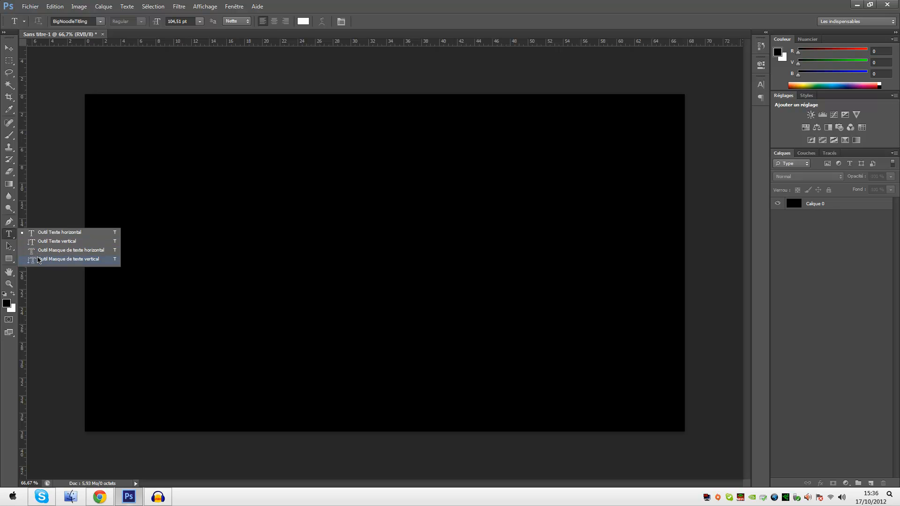
{"action": "left_click", "coordinate": [11, 235]}
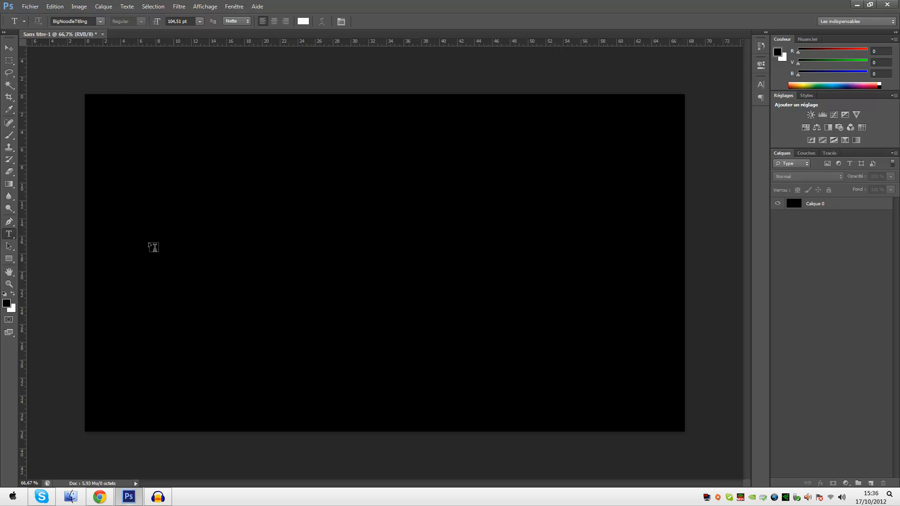
{"action": "left_click", "coordinate": [236, 269]}
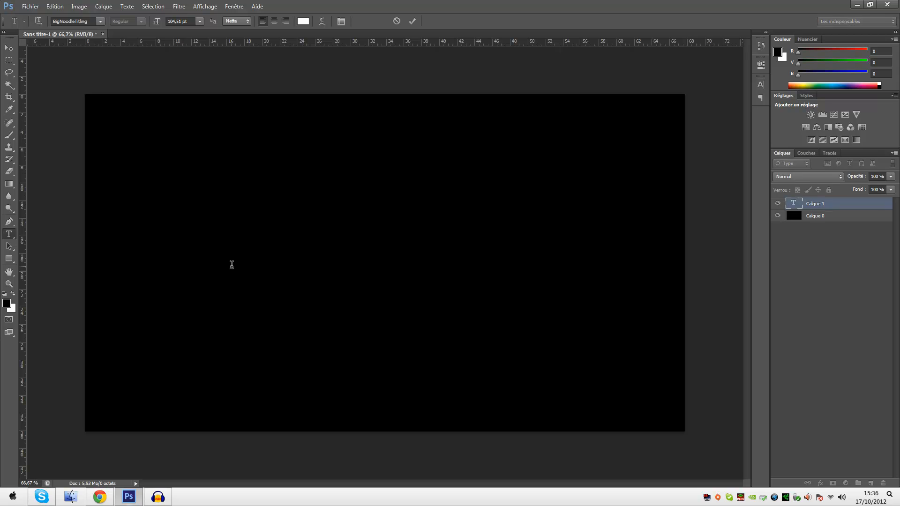
{"action": "type", "text": "I"}
{"action": "type", "text": "THEGA"}
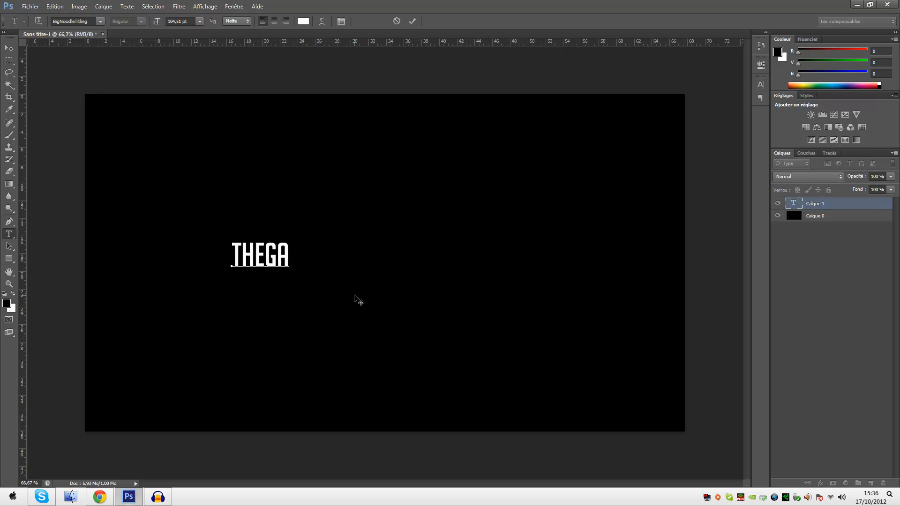
{"action": "type", "text": "MERRESPOW"}
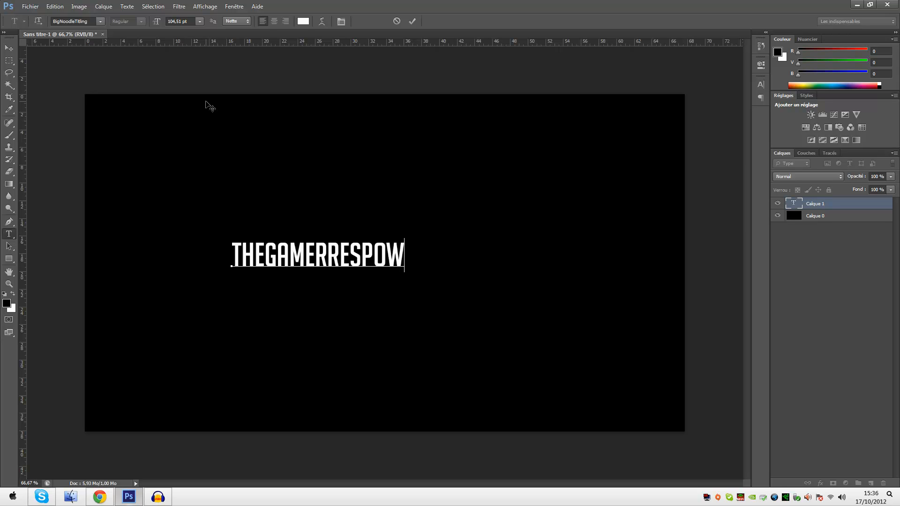
Set the font size of the whole THEGAMERRESPOW text to 200 pt and commit the text edit
{"action": "left_click_drag", "start_coordinate": [411, 265], "coordinate": [193, 263]}
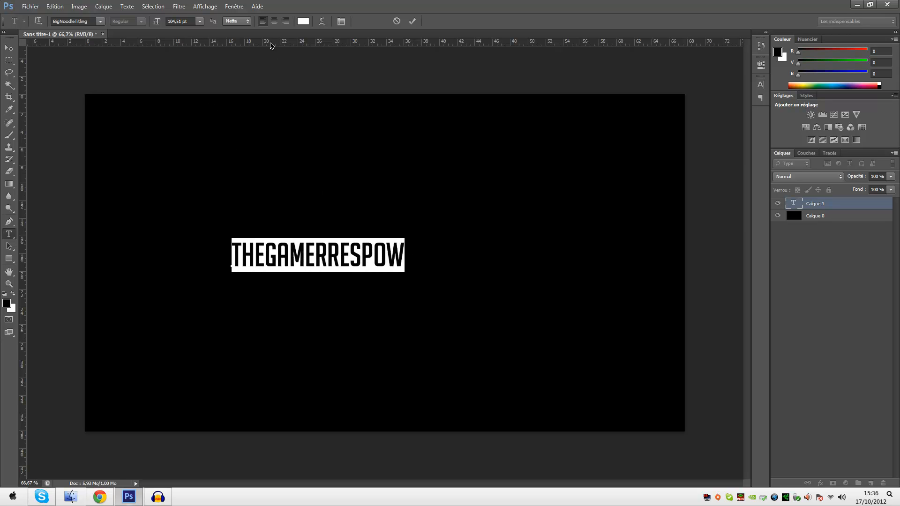
{"action": "left_click", "coordinate": [200, 22]}
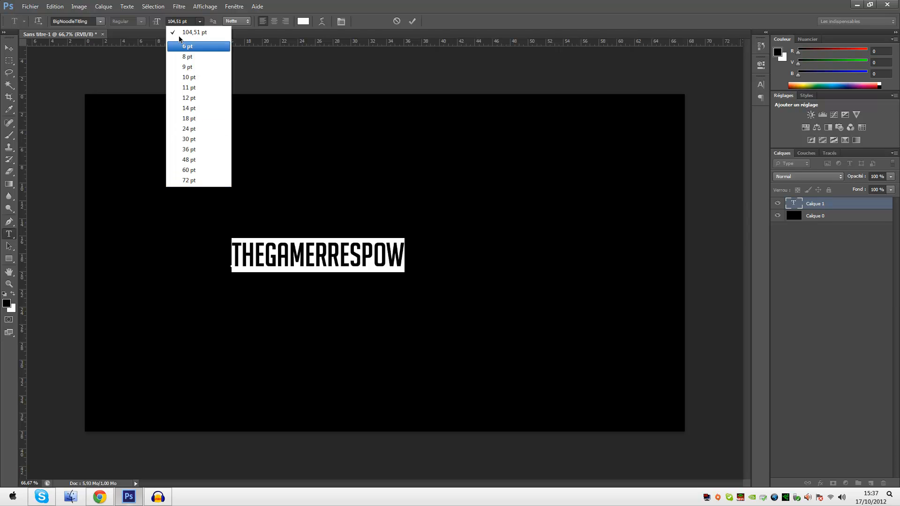
{"action": "left_click", "coordinate": [174, 21]}
{"action": "left_click_drag", "start_coordinate": [178, 20], "coordinate": [166, 23]}
{"action": "type", "text": "200"}
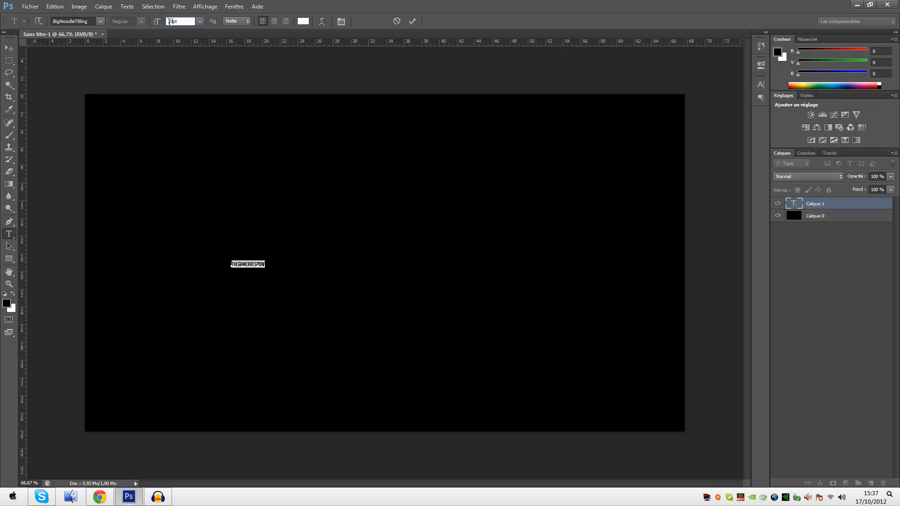
{"action": "key", "text": "Return"}
{"action": "left_click", "coordinate": [818, 227]}
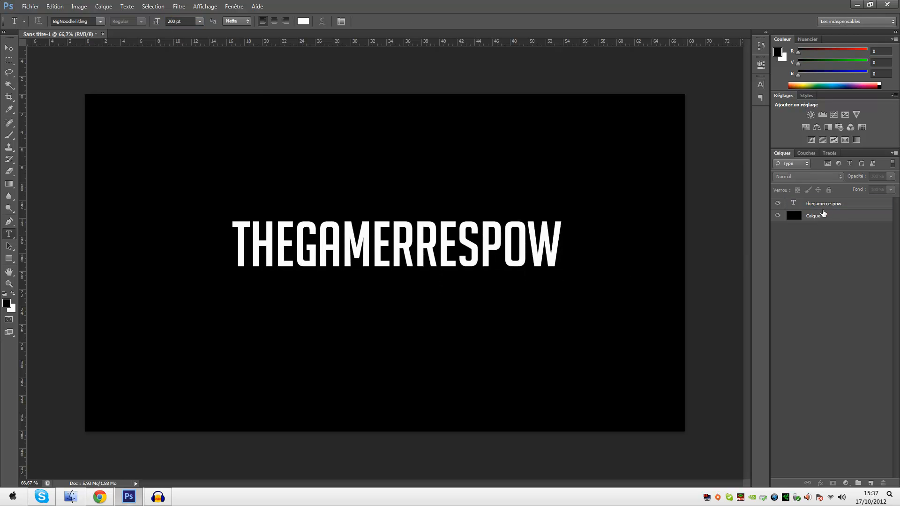
Free-transform the thegamerrespow layer and move the text to the centre of the canvas, at about X 957.5 px, Y 537 px
{"action": "left_click", "coordinate": [831, 206]}
{"action": "key", "text": "ctrl+t"}
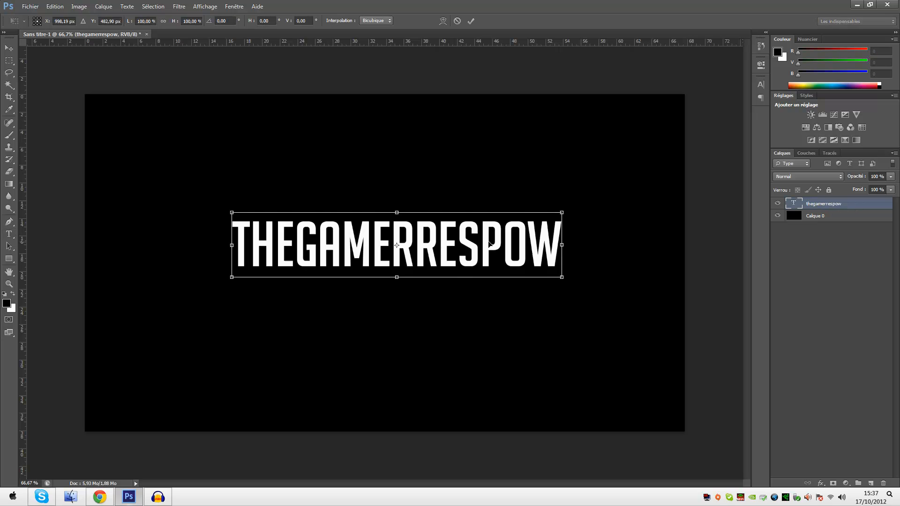
{"action": "left_click_drag", "start_coordinate": [482, 243], "coordinate": [468, 262]}
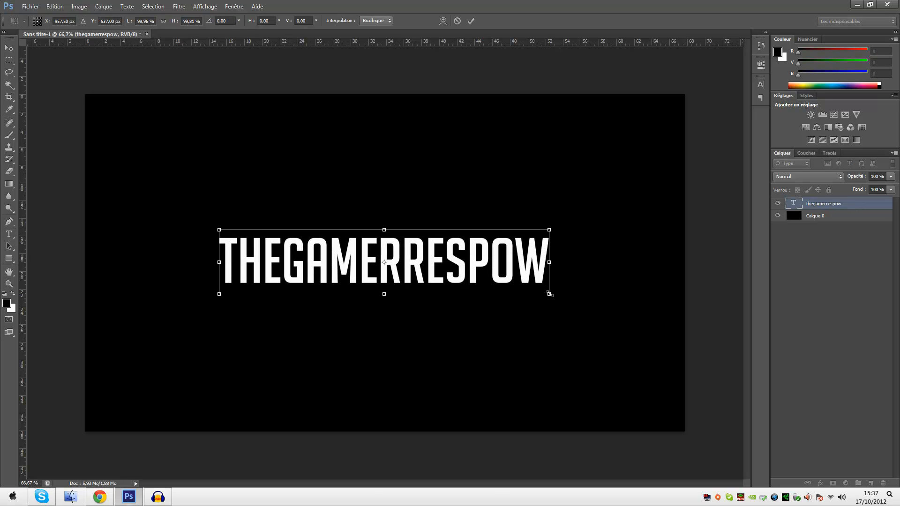
Scale the THEGAMERRESPOW text up to about 108 %, move it to about X 986 px, Y 543 px, and commit the transform
{"action": "left_click_drag", "start_coordinate": [550, 295], "coordinate": [642, 416]}
{"action": "key", "text": "ctrl+z"}
{"action": "left_click_drag", "start_coordinate": [549, 294], "coordinate": [393, 302]}
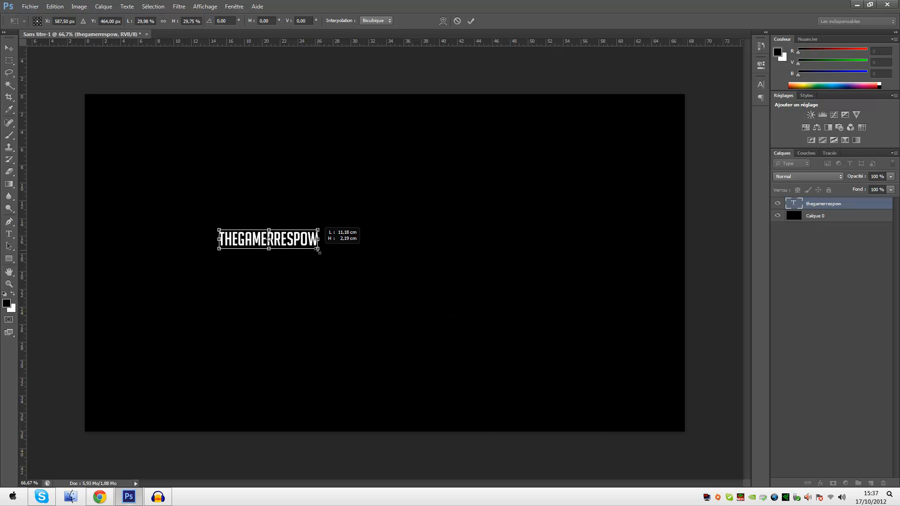
{"action": "left_click_drag", "start_coordinate": [318, 251], "coordinate": [569, 345]}
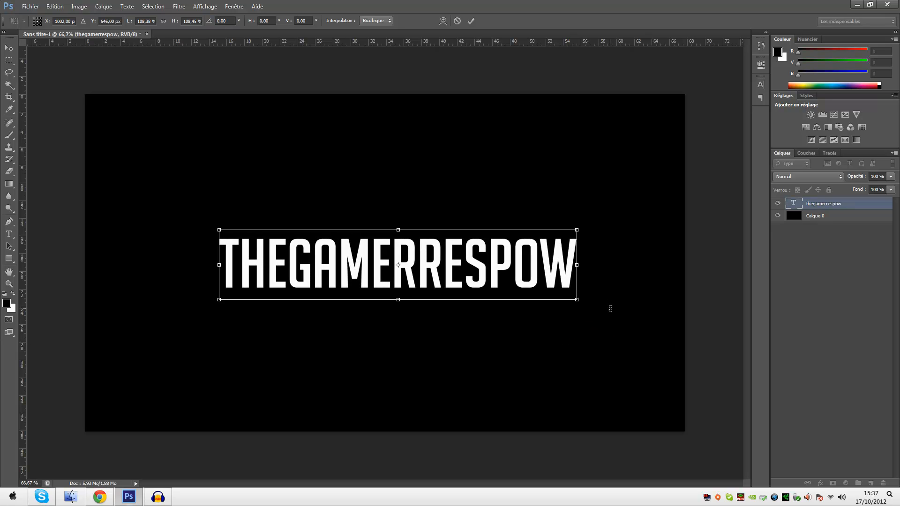
{"action": "left_click_drag", "start_coordinate": [535, 270], "coordinate": [533, 268]}
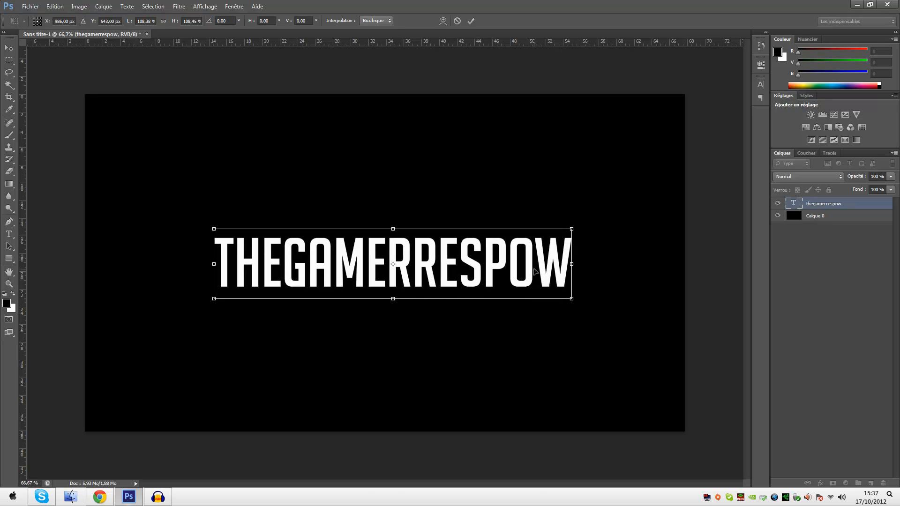
{"action": "key", "text": "Return"}
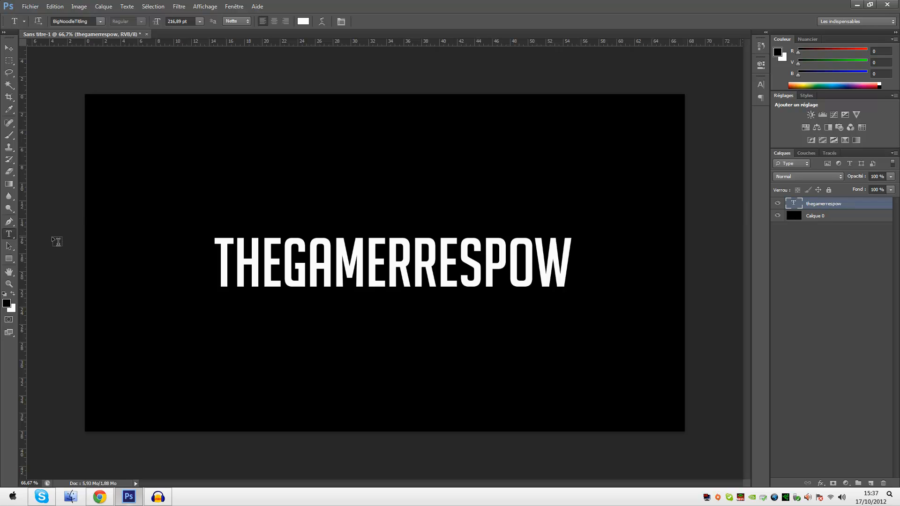
Open the layer style settings of the thegamerrespow text layer and move the dialog down off the text
{"action": "double_click", "coordinate": [860, 210]}
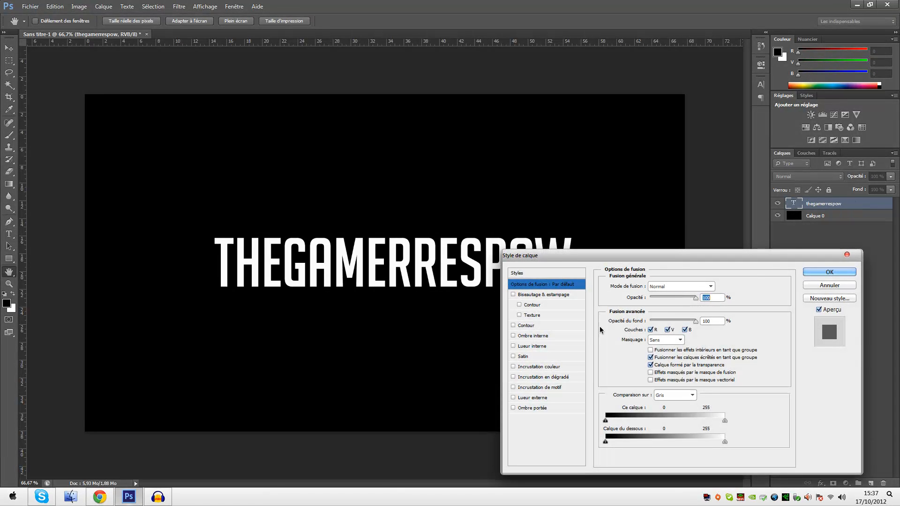
{"action": "mouse_move", "coordinate": [561, 260]}
{"action": "left_mouse_down"}
{"action": "mouse_move", "coordinate": [530, 220]}
{"action": "mouse_move", "coordinate": [552, 272]}
{"action": "left_mouse_up"}
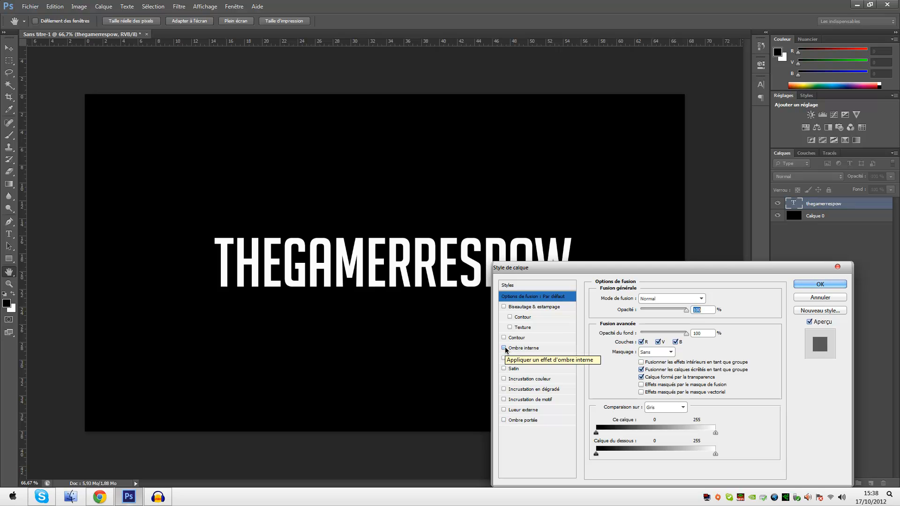
Try a white drop shadow (Ombre portée) with a size of 38 px on the text
{"action": "left_click", "coordinate": [504, 420]}
{"action": "left_click", "coordinate": [547, 420]}
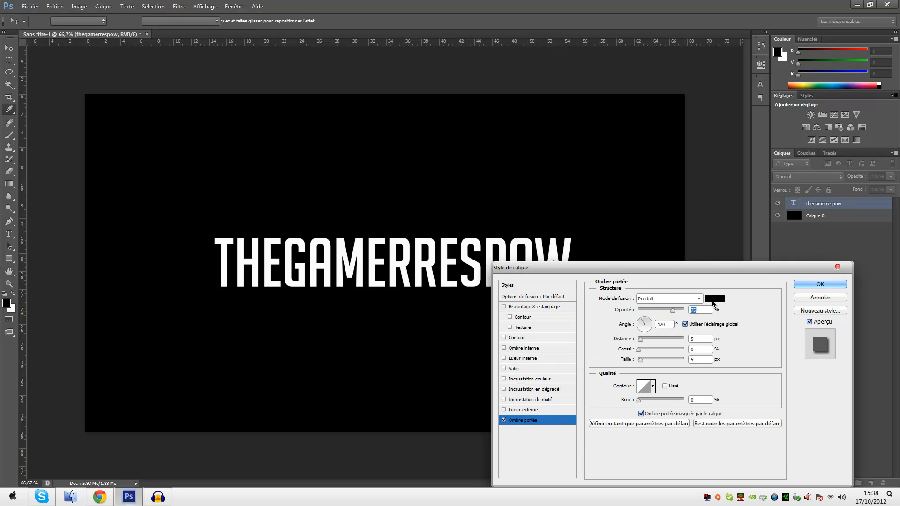
{"action": "left_click", "coordinate": [707, 300]}
{"action": "left_click", "coordinate": [713, 220]}
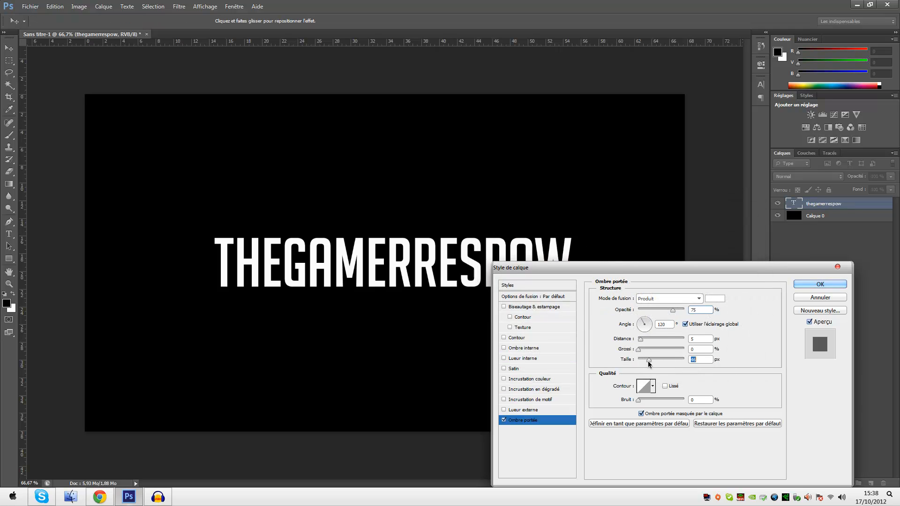
{"action": "left_click_drag", "start_coordinate": [648, 363], "coordinate": [647, 360]}
Try the Fondu and Normal blend modes on the drop shadow and switch the drop shadow off
{"action": "left_click", "coordinate": [668, 298]}
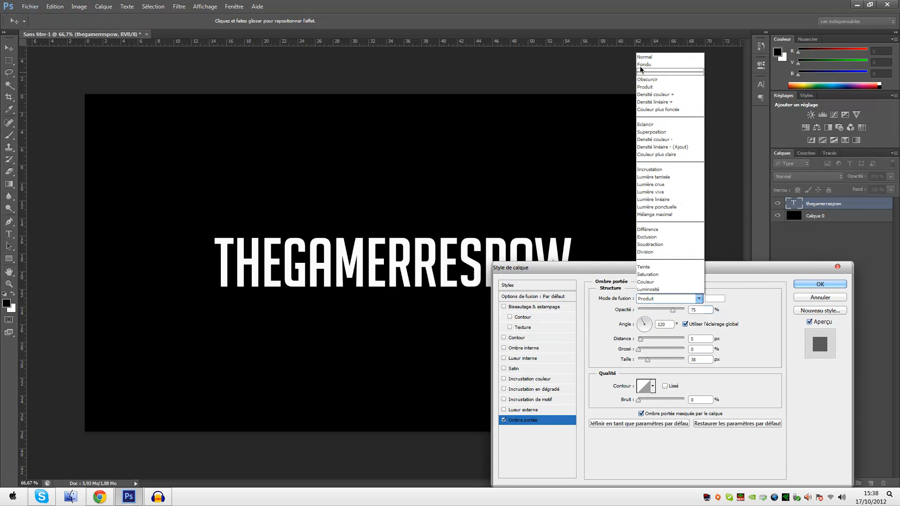
{"action": "left_click", "coordinate": [649, 66]}
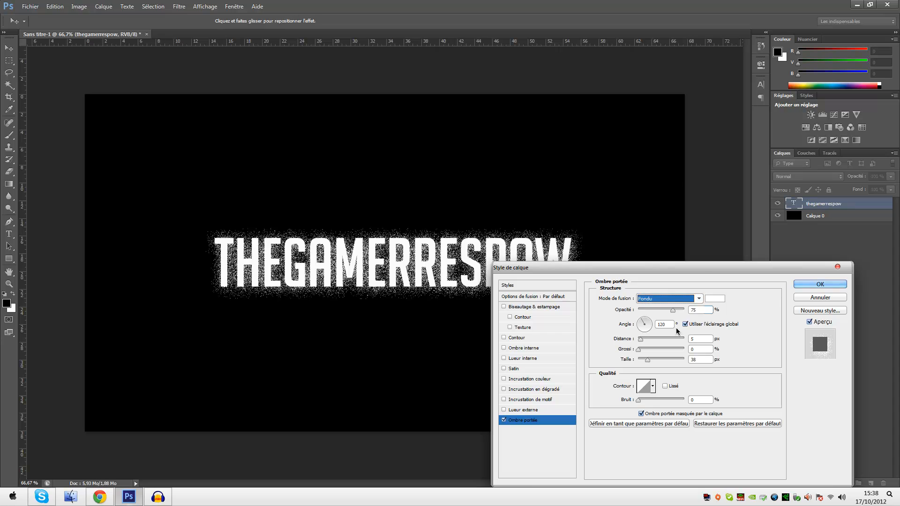
{"action": "left_click", "coordinate": [668, 299]}
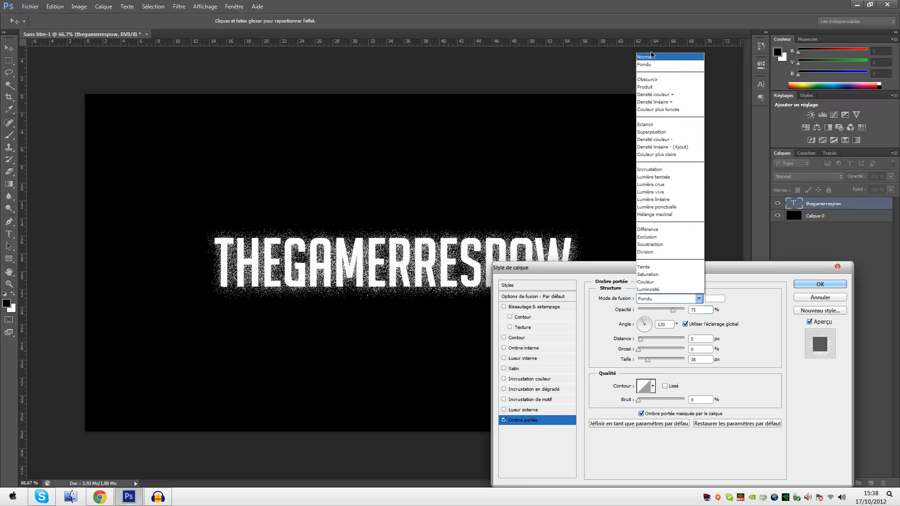
{"action": "left_click", "coordinate": [651, 55]}
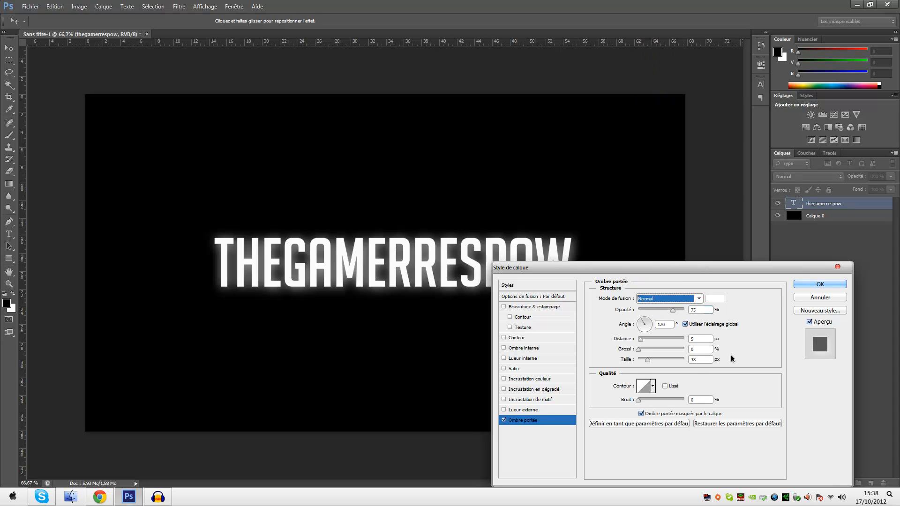
{"action": "left_click", "coordinate": [504, 420]}
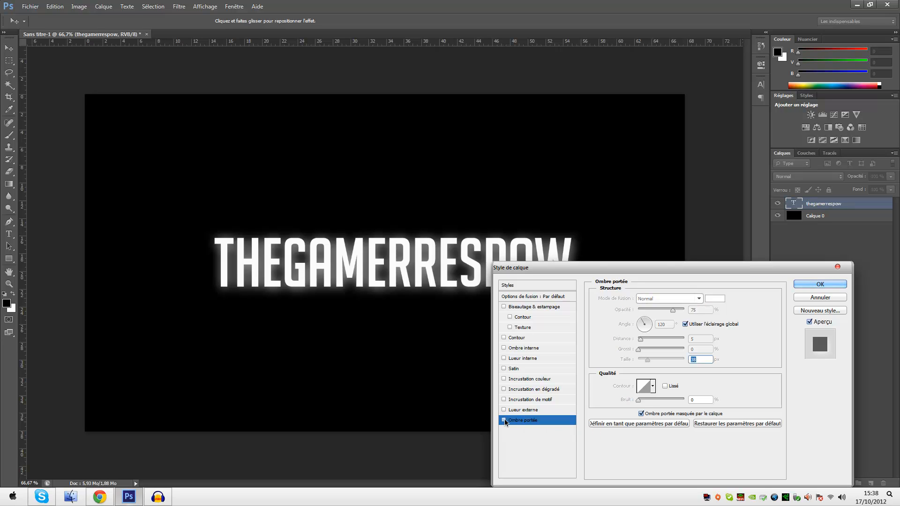
Add an inner shadow (Ombre interne) to the text with a 90° angle and a size of 18 px
{"action": "left_click", "coordinate": [504, 348]}
{"action": "left_click", "coordinate": [536, 351]}
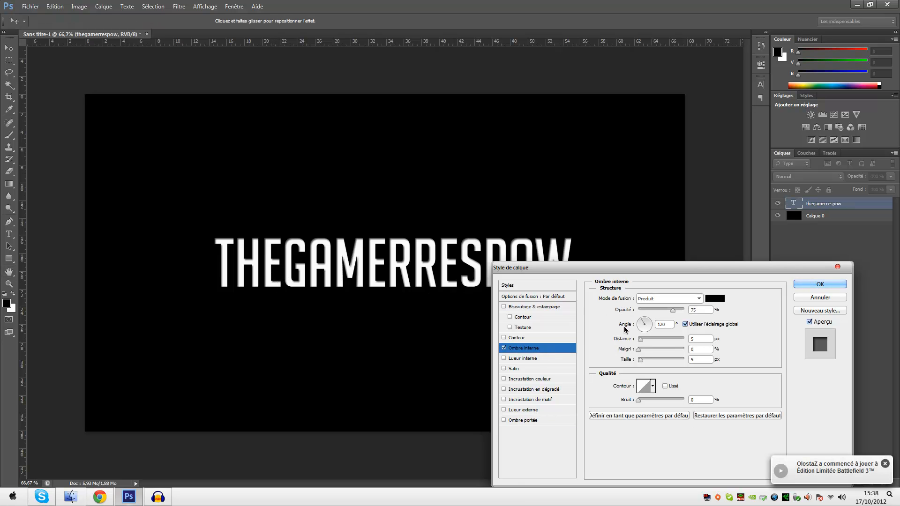
{"action": "left_click_drag", "start_coordinate": [643, 322], "coordinate": [649, 323]}
{"action": "key", "text": "Tab"}
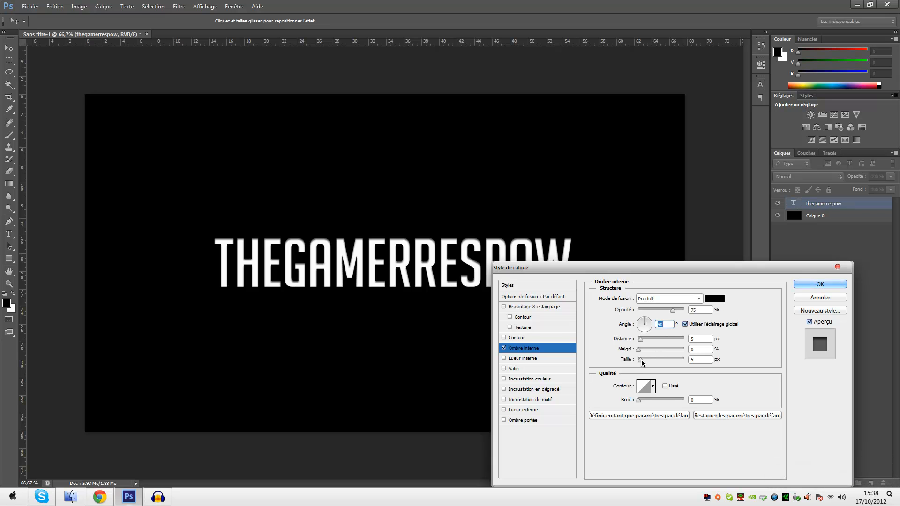
{"action": "left_click_drag", "start_coordinate": [640, 360], "coordinate": [771, 376]}
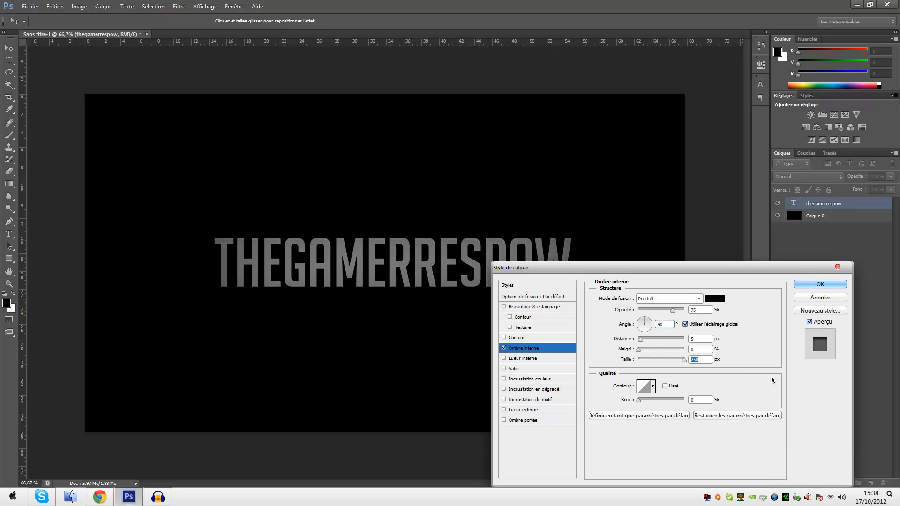
{"action": "left_click_drag", "start_coordinate": [690, 369], "coordinate": [643, 367]}
Try the Fondu blend mode on the inner shadow, set it to Normal instead, and apply the layer style
{"action": "left_click", "coordinate": [665, 299]}
{"action": "left_click", "coordinate": [653, 71]}
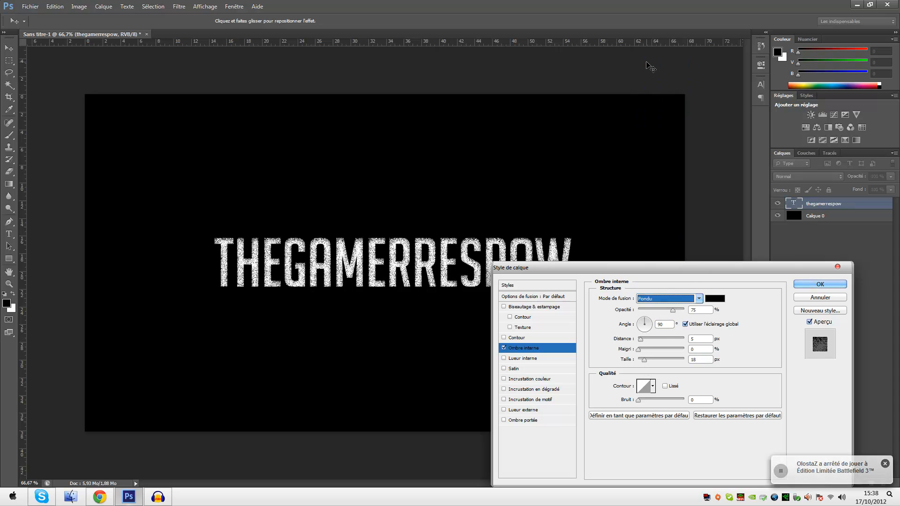
{"action": "left_click", "coordinate": [667, 303]}
{"action": "left_click", "coordinate": [653, 60]}
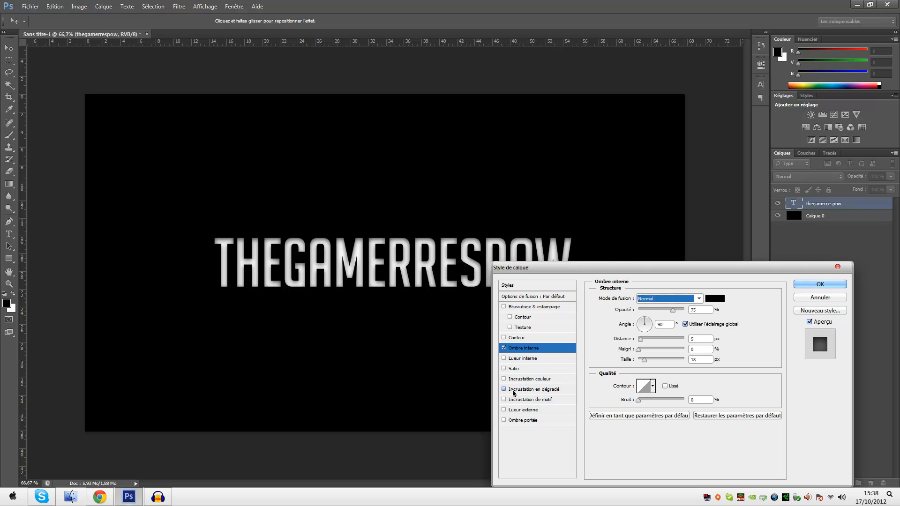
{"action": "left_click", "coordinate": [814, 284]}
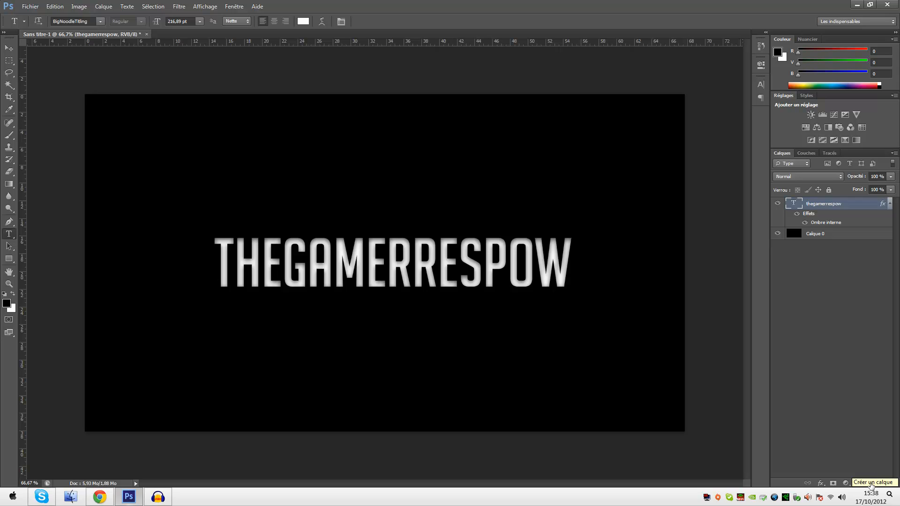
Create a new layer above the text and set up a soft round brush, 825 px wide with 0 % hardness
{"action": "left_click", "coordinate": [870, 483]}
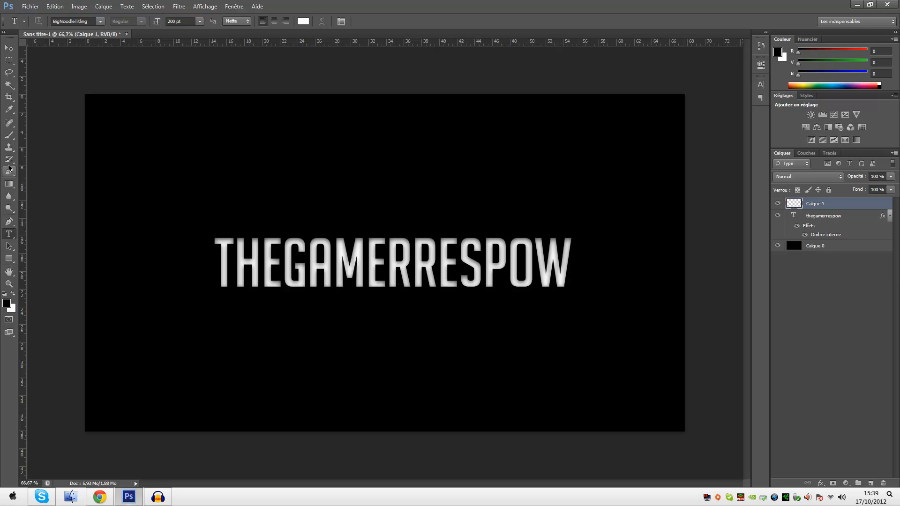
{"action": "left_click", "coordinate": [8, 136]}
{"action": "right_click", "coordinate": [212, 186]}
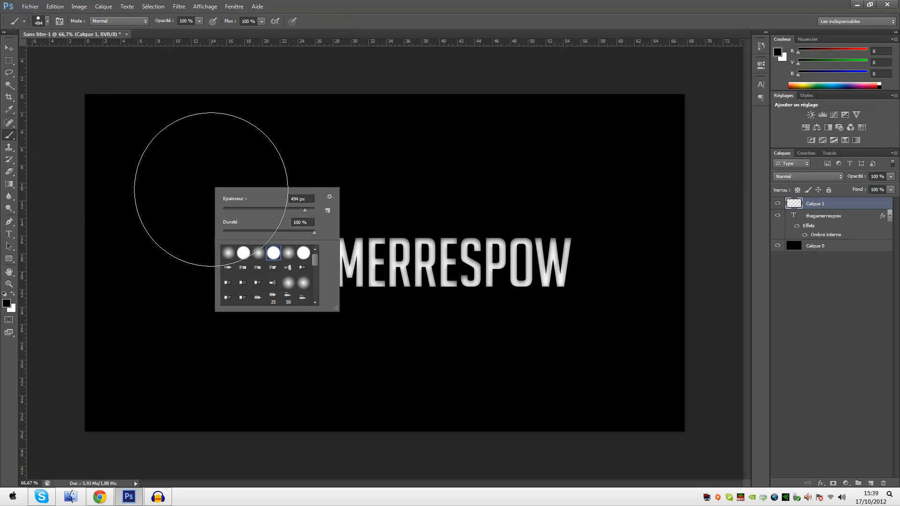
{"action": "left_click", "coordinate": [257, 253]}
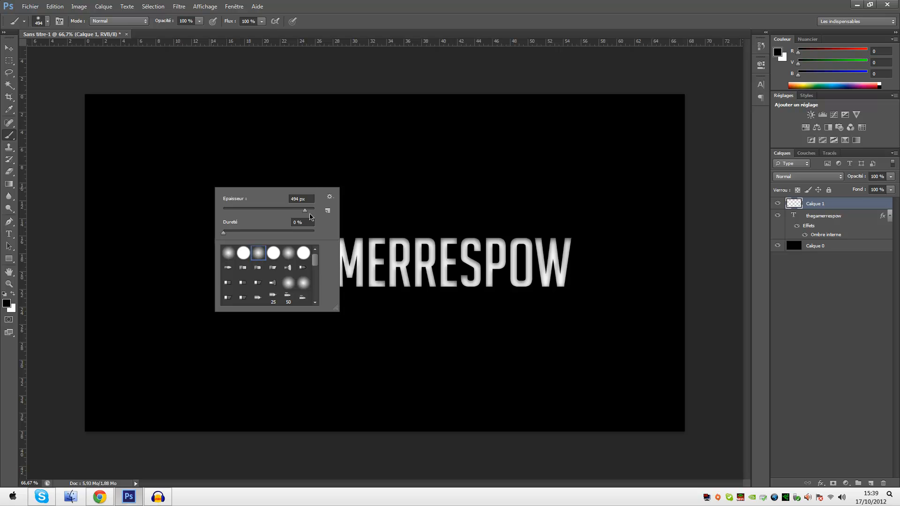
{"action": "left_click_drag", "start_coordinate": [290, 212], "coordinate": [287, 215]}
Set the foreground colour to green 00ff1e and paint the left third of the canvas on Calque 1
{"action": "left_click", "coordinate": [11, 307]}
{"action": "left_click", "coordinate": [11, 305]}
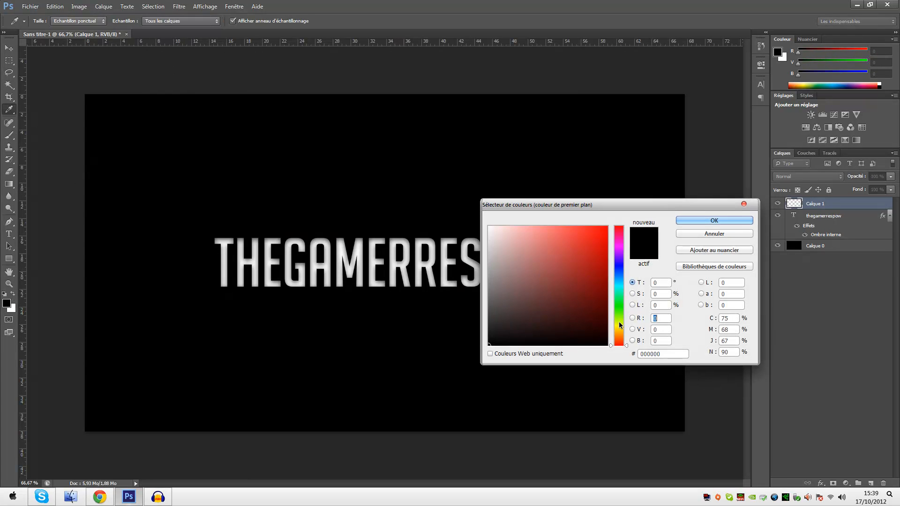
{"action": "left_click_drag", "start_coordinate": [619, 298], "coordinate": [621, 303]}
{"action": "left_click_drag", "start_coordinate": [534, 266], "coordinate": [735, 209]}
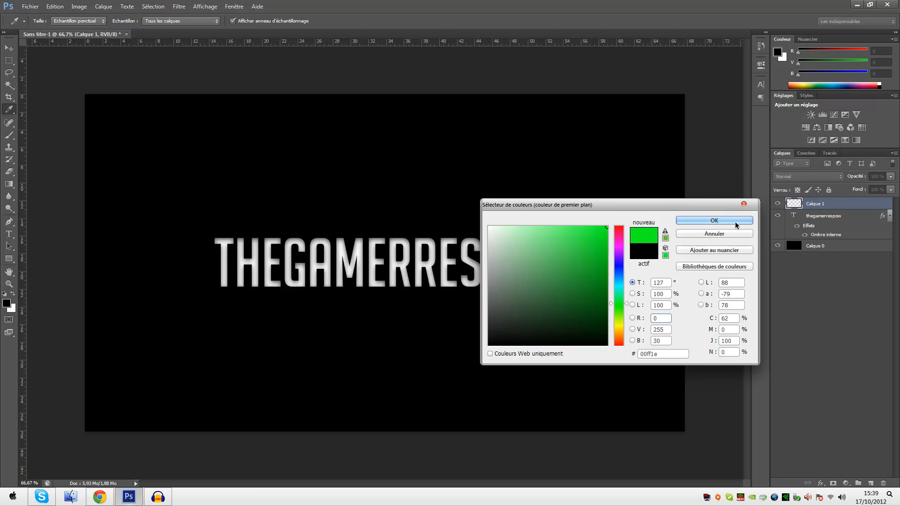
{"action": "left_click", "coordinate": [735, 221]}
{"action": "key", "text": "b"}
{"action": "mouse_move", "coordinate": [91, 392]}
{"action": "left_mouse_down"}
{"action": "mouse_move", "coordinate": [164, 332]}
{"action": "mouse_move", "coordinate": [150, 49]}
{"action": "mouse_move", "coordinate": [161, 422]}
{"action": "mouse_move", "coordinate": [160, 60]}
{"action": "mouse_move", "coordinate": [151, 412]}
{"action": "left_mouse_up"}
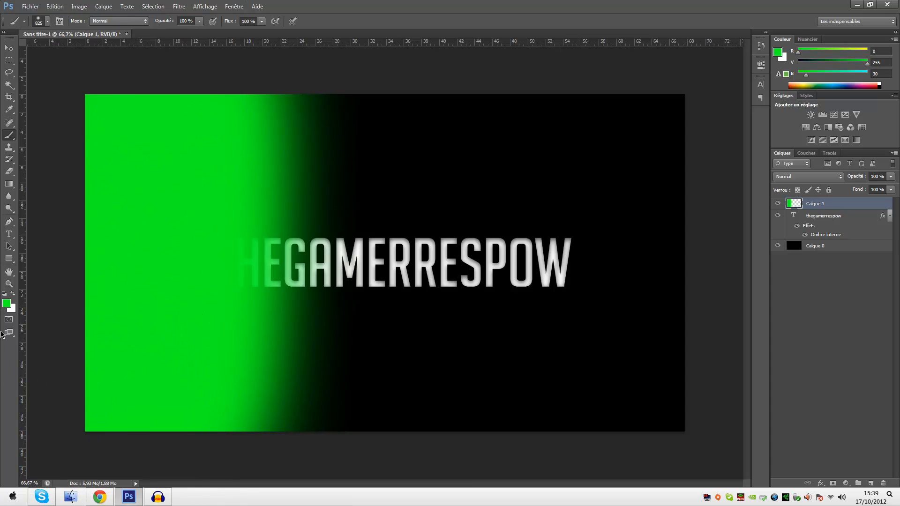
Set the foreground colour to cyan 00fcff and paint a wide vertical band over the middle of the canvas
{"action": "left_click", "coordinate": [7, 302]}
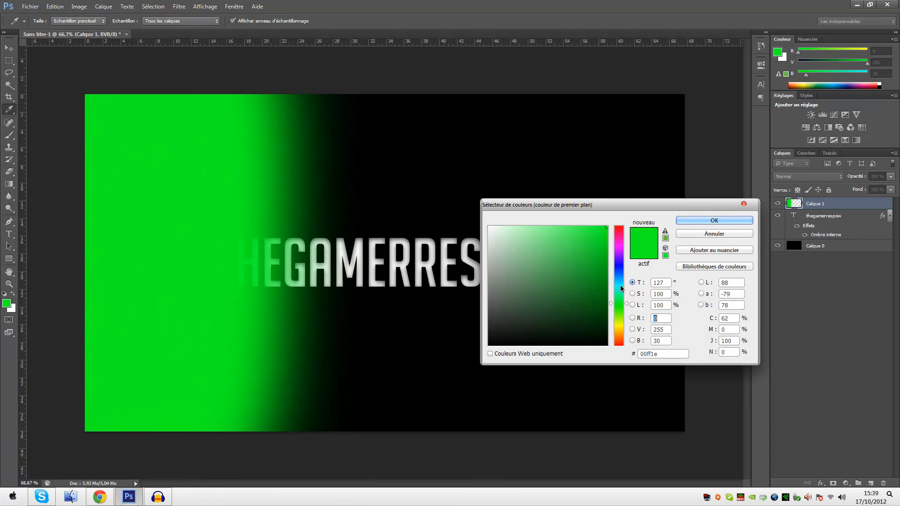
{"action": "left_click", "coordinate": [620, 284]}
{"action": "left_click", "coordinate": [711, 220]}
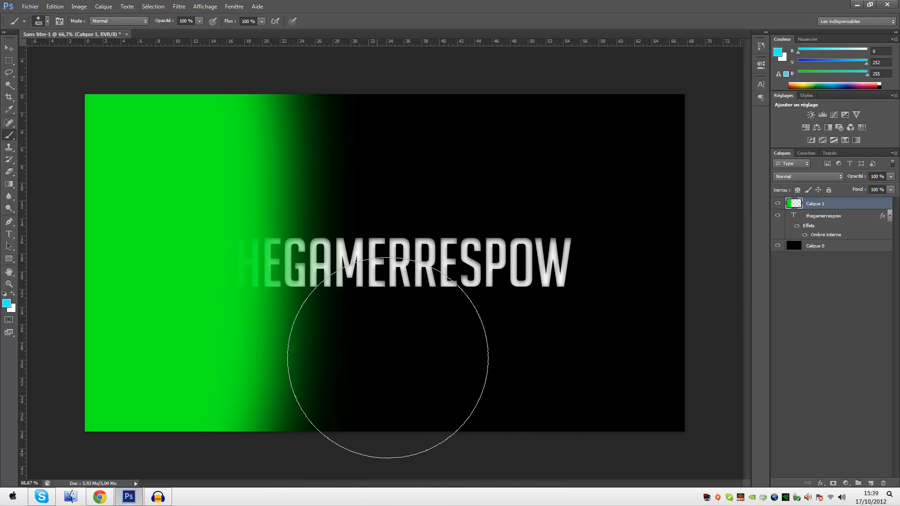
{"action": "mouse_move", "coordinate": [388, 361]}
{"action": "left_mouse_down"}
{"action": "mouse_move", "coordinate": [408, 110]}
{"action": "mouse_move", "coordinate": [382, 367]}
{"action": "mouse_move", "coordinate": [395, 492]}
{"action": "mouse_move", "coordinate": [401, 117]}
{"action": "mouse_move", "coordinate": [405, 489]}
{"action": "mouse_move", "coordinate": [427, 416]}
{"action": "mouse_move", "coordinate": [427, 135]}
{"action": "left_mouse_up"}
Set the foreground colour to blue (R 12, V 0, B 255) and paint the right edge of the canvas
{"action": "left_click", "coordinate": [7, 303]}
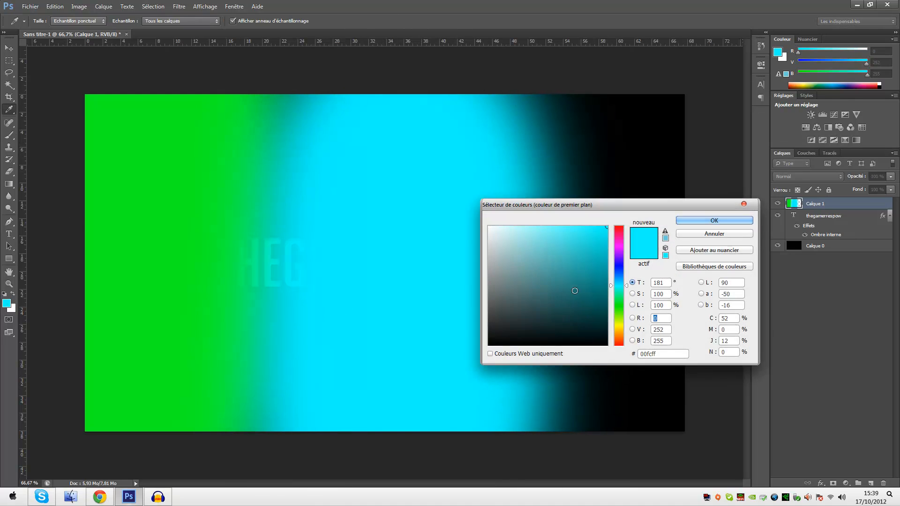
{"action": "left_click", "coordinate": [618, 265]}
{"action": "left_click", "coordinate": [696, 219]}
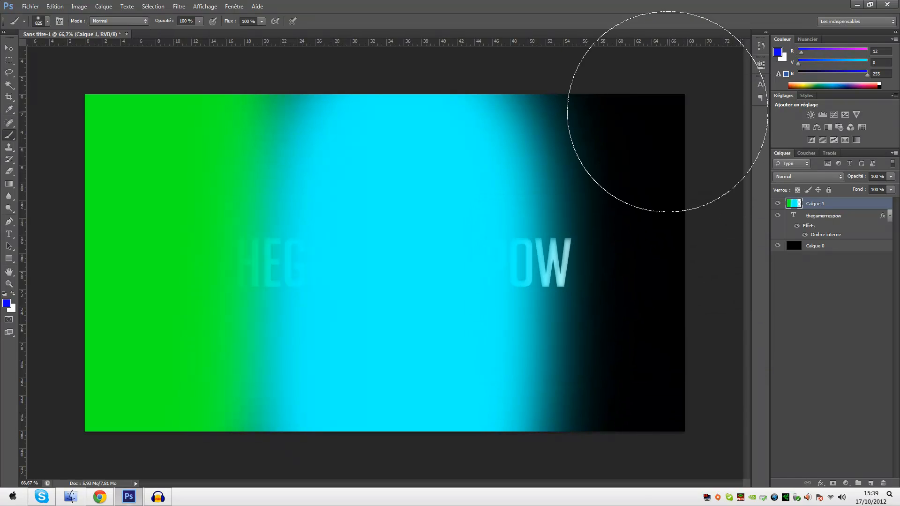
{"action": "mouse_move", "coordinate": [662, 111]}
{"action": "left_mouse_down"}
{"action": "mouse_move", "coordinate": [717, 356]}
{"action": "mouse_move", "coordinate": [699, 235]}
{"action": "mouse_move", "coordinate": [713, 422]}
{"action": "mouse_move", "coordinate": [663, 160]}
{"action": "left_mouse_up"}
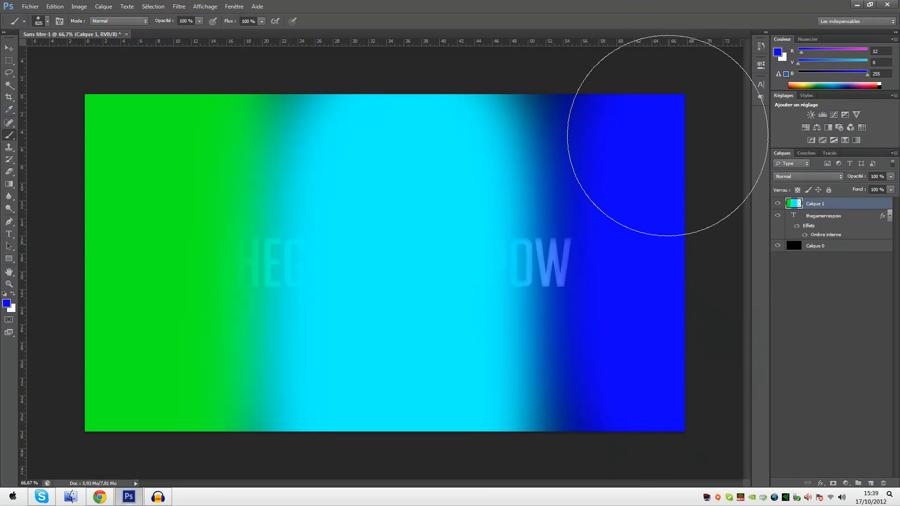
Set the blend mode of Calque 1 to Couleur and deselect the layer
{"action": "left_click", "coordinate": [799, 178]}
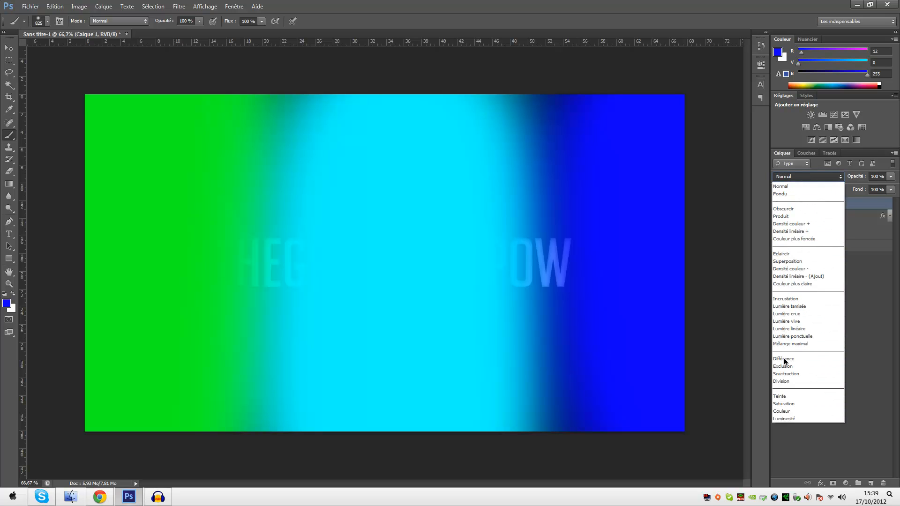
{"action": "left_click", "coordinate": [790, 411]}
{"action": "left_click", "coordinate": [789, 355]}
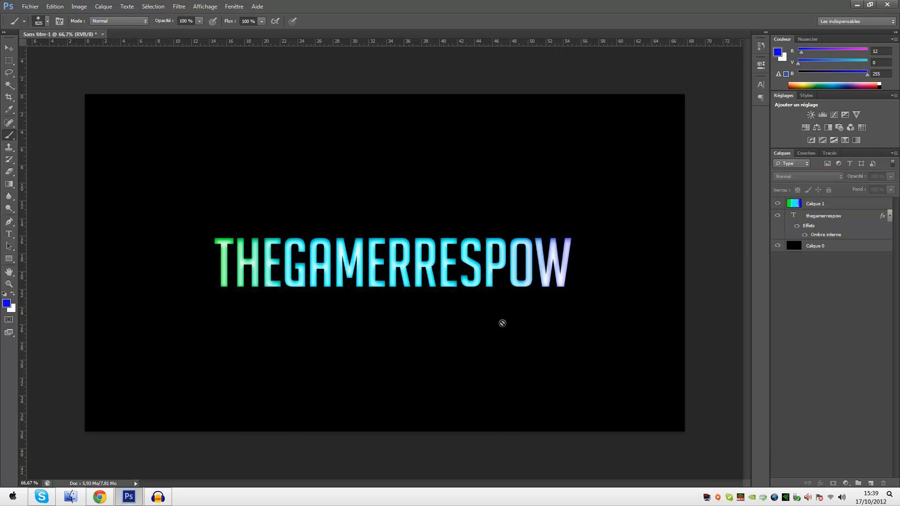
Add a Lueur externe effect with a size of 10 px to the thegamerrespow text layer
{"action": "double_click", "coordinate": [846, 216]}
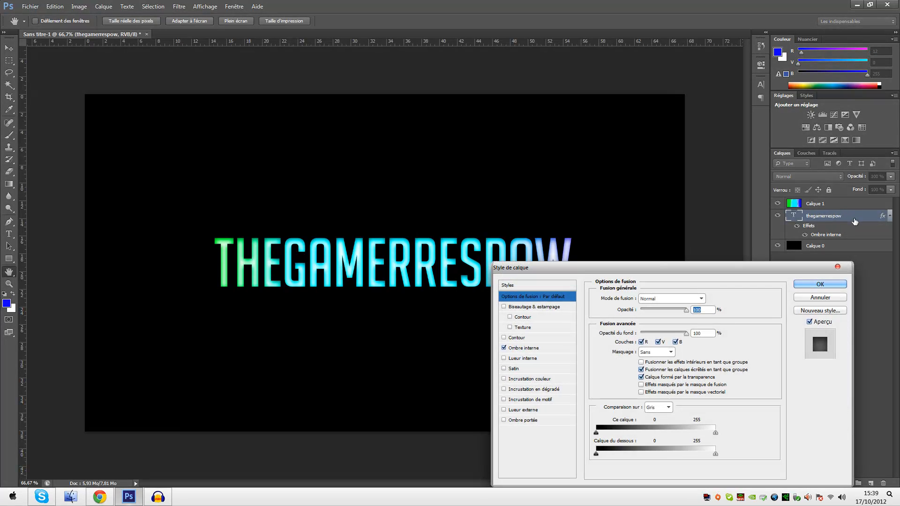
{"action": "left_click", "coordinate": [506, 411]}
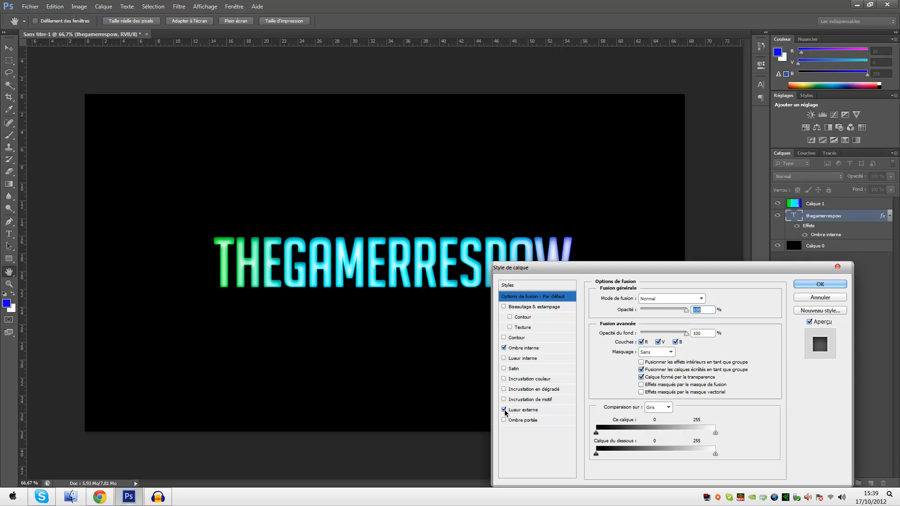
{"action": "left_click", "coordinate": [534, 411]}
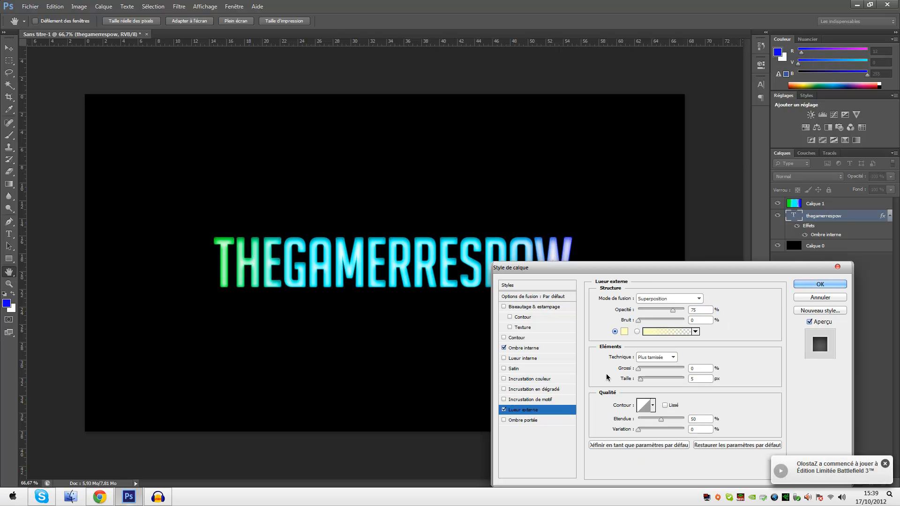
{"action": "mouse_move", "coordinate": [643, 379]}
{"action": "left_mouse_down"}
{"action": "mouse_move", "coordinate": [682, 380]}
{"action": "mouse_move", "coordinate": [644, 379]}
{"action": "left_mouse_up"}
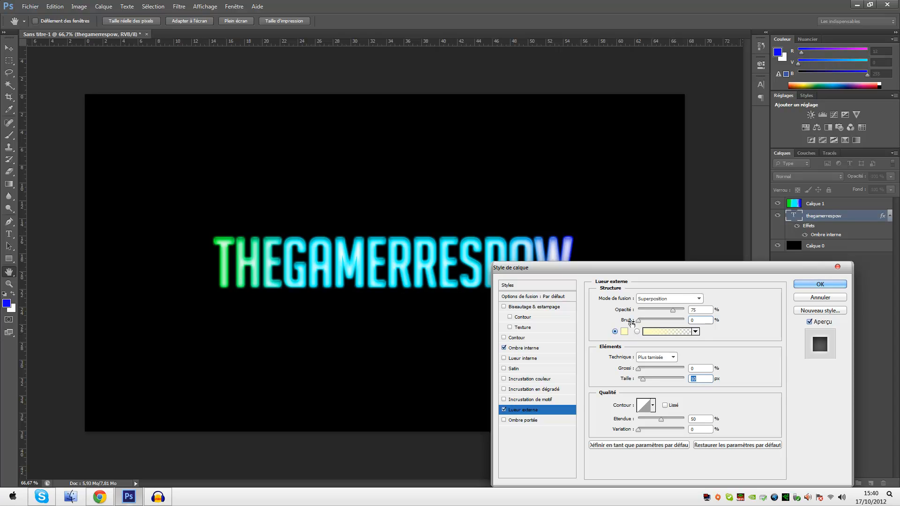
{"action": "left_click", "coordinate": [811, 283]}
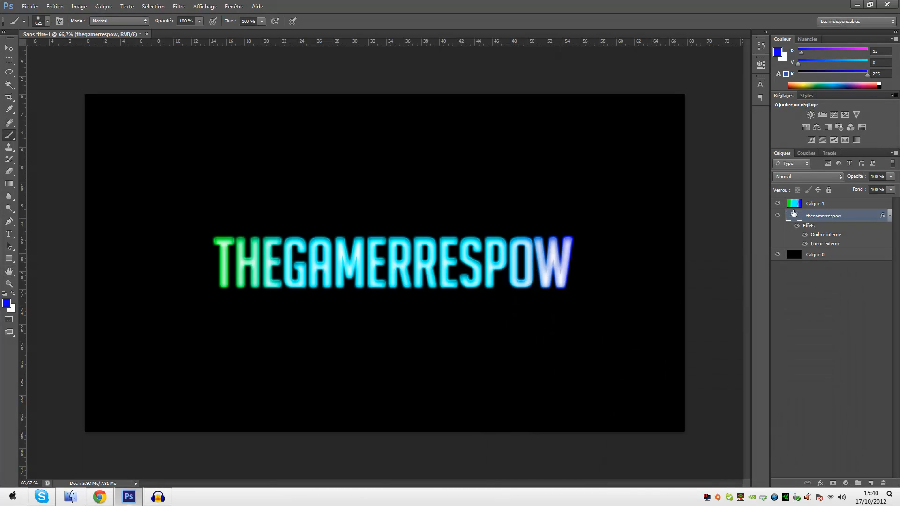
Create a new layer, Calque 2, and place it between Calque 1 and the text layer
{"action": "left_click", "coordinate": [841, 341]}
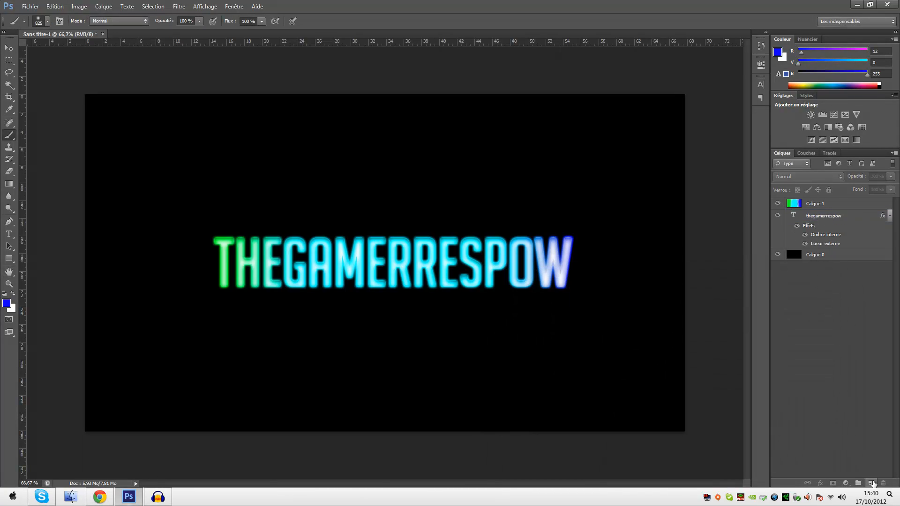
{"action": "left_click", "coordinate": [872, 483]}
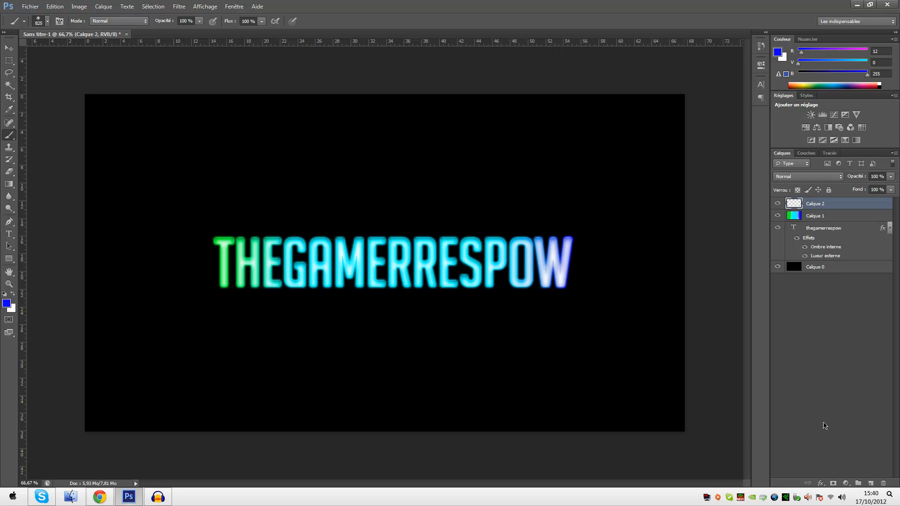
{"action": "left_click_drag", "start_coordinate": [814, 206], "coordinate": [825, 216]}
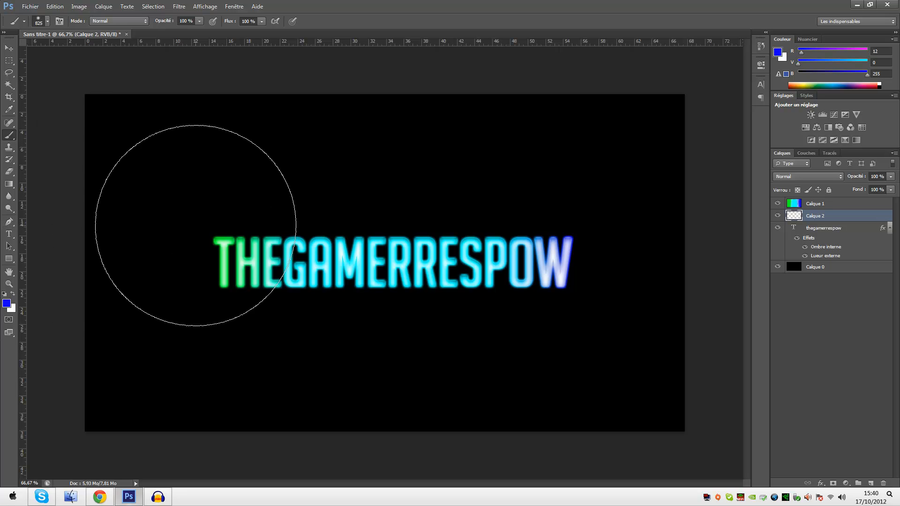
Draw an open, wavy path with a large loop across the logo with the Pen tool, from before the T to past the W
{"action": "key", "text": "p"}
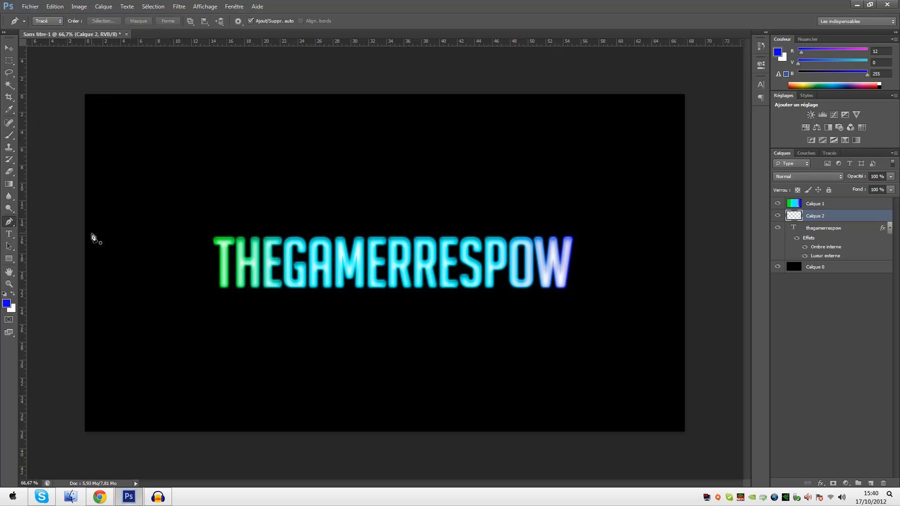
{"action": "right_click", "coordinate": [3, 227]}
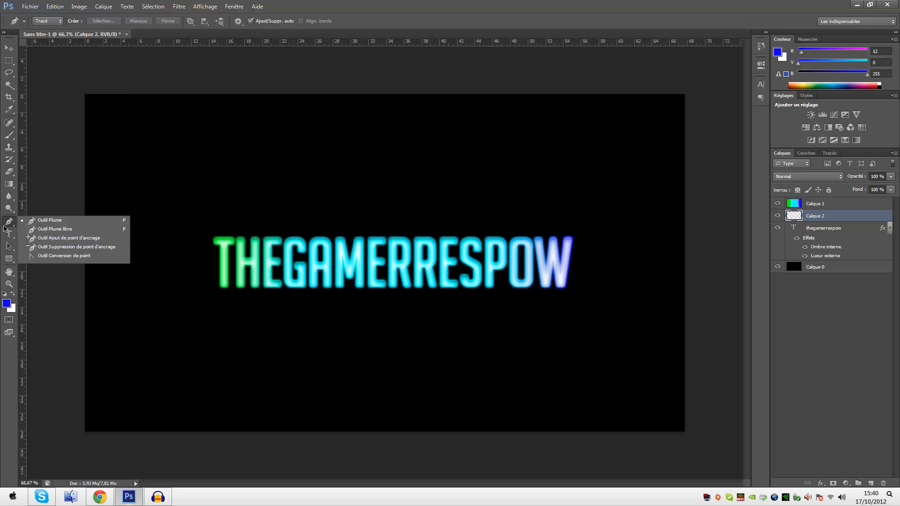
{"action": "left_click", "coordinate": [30, 224]}
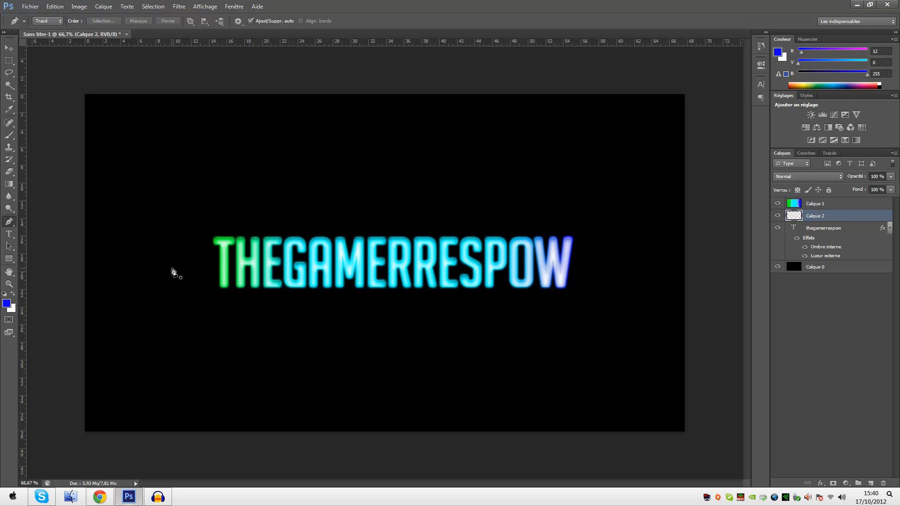
{"action": "left_click", "coordinate": [122, 269]}
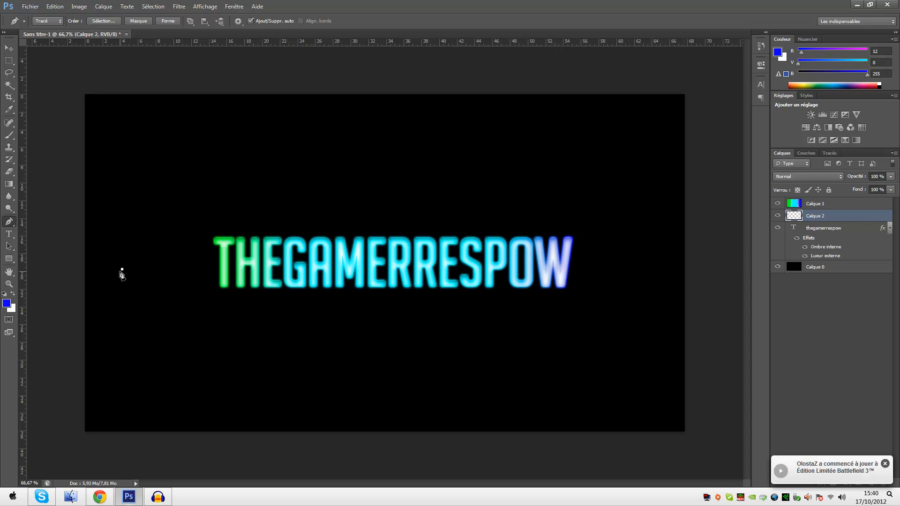
{"action": "left_click", "coordinate": [234, 256]}
{"action": "left_click_drag", "start_coordinate": [235, 256], "coordinate": [275, 204]}
{"action": "left_click_drag", "start_coordinate": [312, 231], "coordinate": [405, 154]}
{"action": "left_click_drag", "start_coordinate": [473, 214], "coordinate": [438, 296]}
{"action": "left_click_drag", "start_coordinate": [407, 312], "coordinate": [432, 410]}
{"action": "left_click_drag", "start_coordinate": [509, 265], "coordinate": [527, 234]}
{"action": "left_click_drag", "start_coordinate": [610, 258], "coordinate": [684, 322]}
{"action": "left_click", "coordinate": [672, 275]}
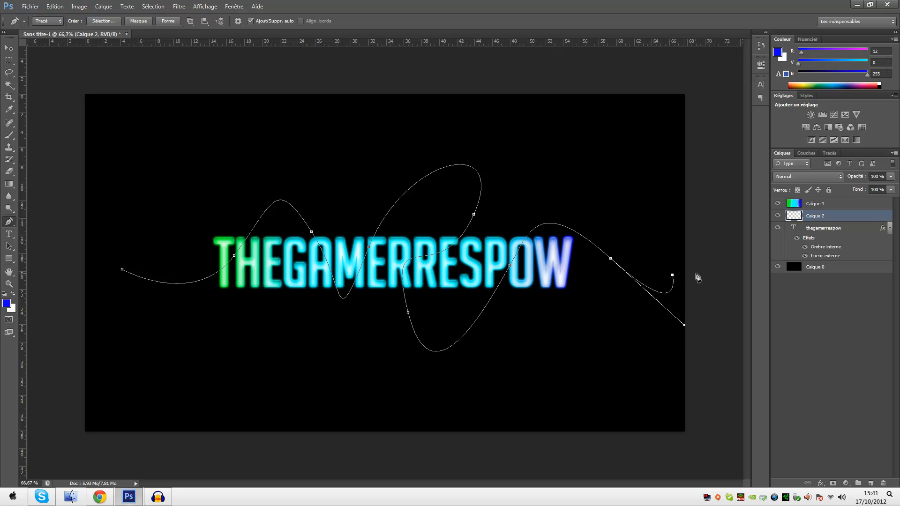
{"action": "left_click", "coordinate": [791, 316]}
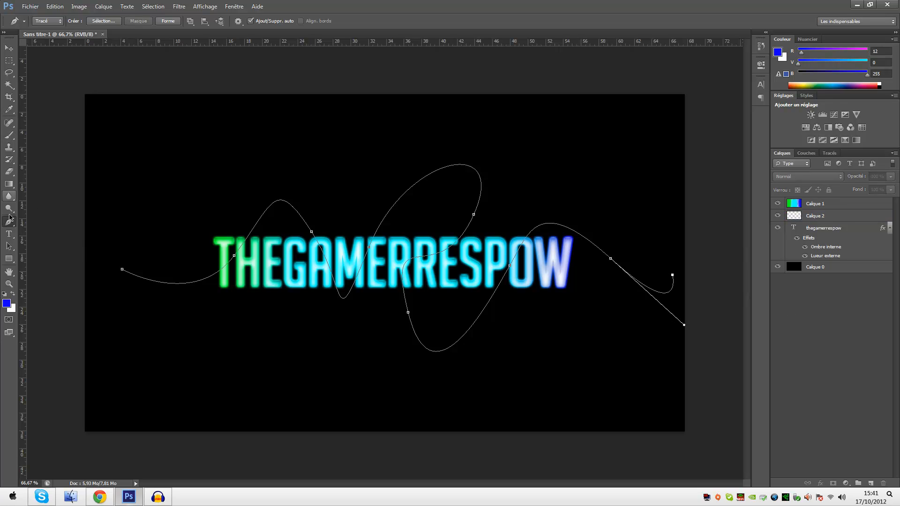
Set the brush size to 9 px with Calque 2 as the active layer
{"action": "left_click", "coordinate": [9, 135]}
{"action": "left_click", "coordinate": [515, 247]}
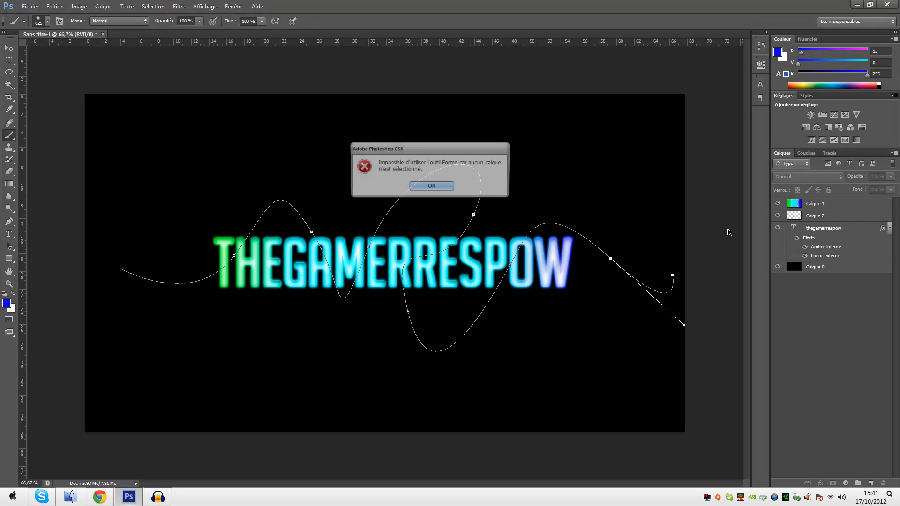
{"action": "key", "text": "Return"}
{"action": "left_click", "coordinate": [832, 220]}
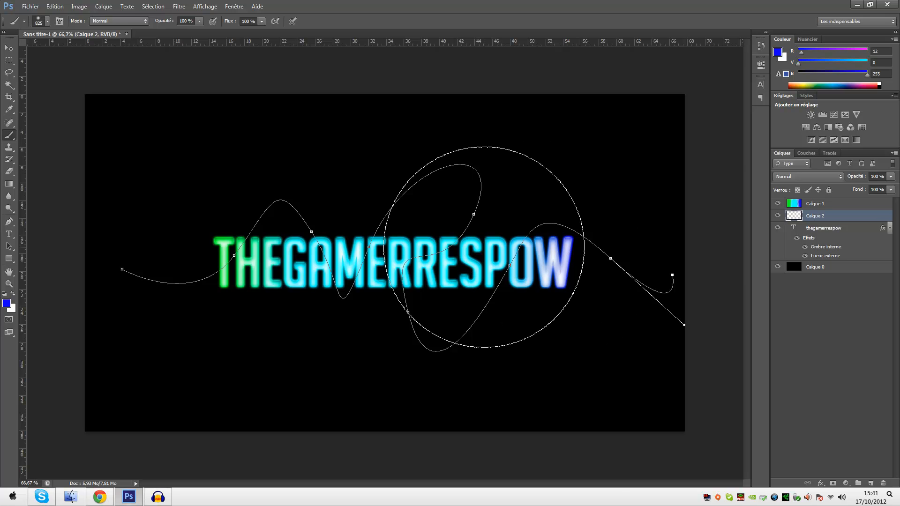
{"action": "right_click", "coordinate": [488, 247]}
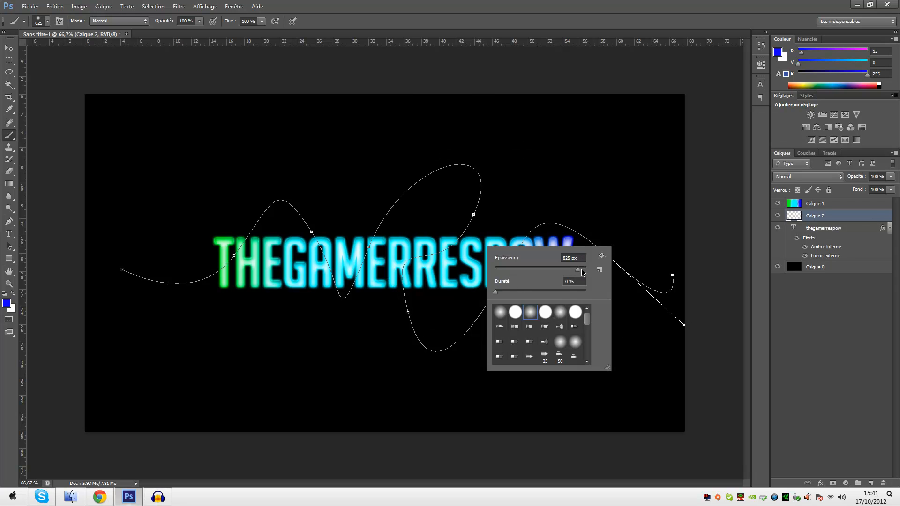
{"action": "left_click_drag", "start_coordinate": [578, 273], "coordinate": [499, 275]}
{"action": "left_click", "coordinate": [799, 319]}
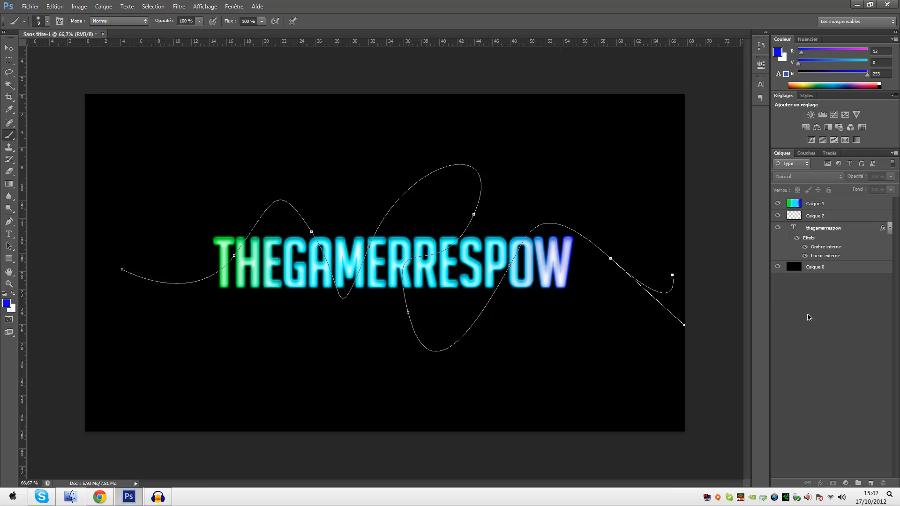
{"action": "left_click", "coordinate": [828, 220]}
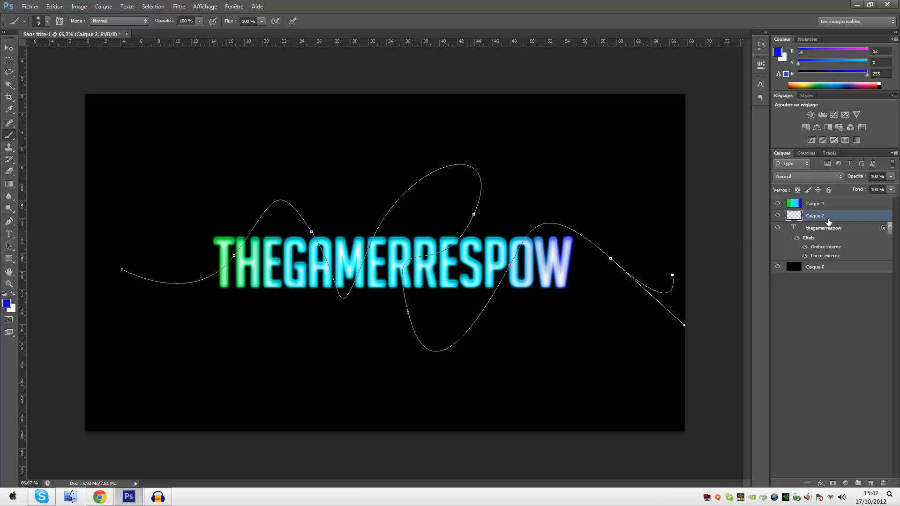
Try the Diffusion option on the 9 px brush in the brush settings, switching it on and off
{"action": "key", "text": "F5"}
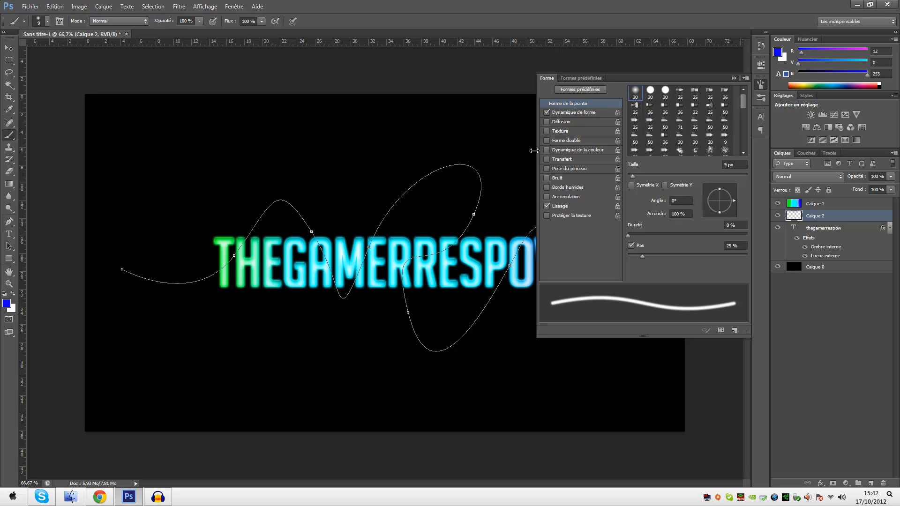
{"action": "left_click", "coordinate": [547, 122]}
{"action": "left_click", "coordinate": [560, 123]}
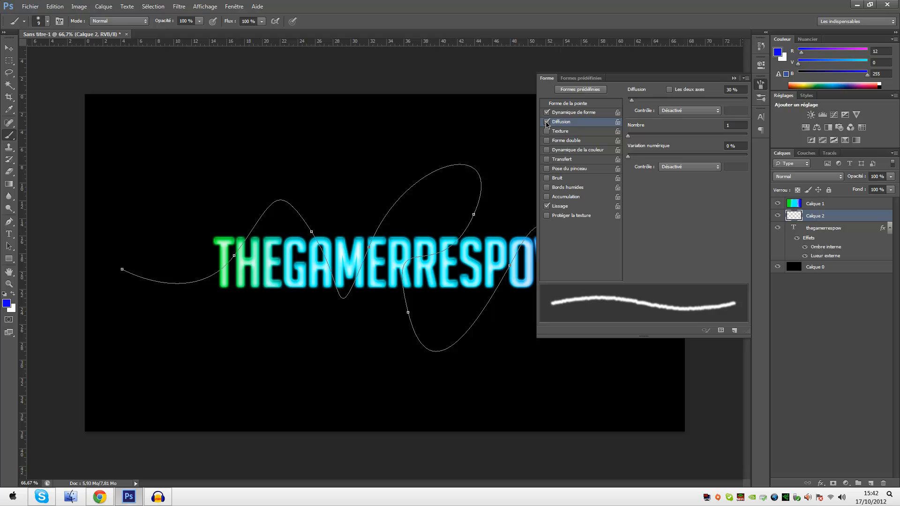
{"action": "left_click", "coordinate": [547, 122]}
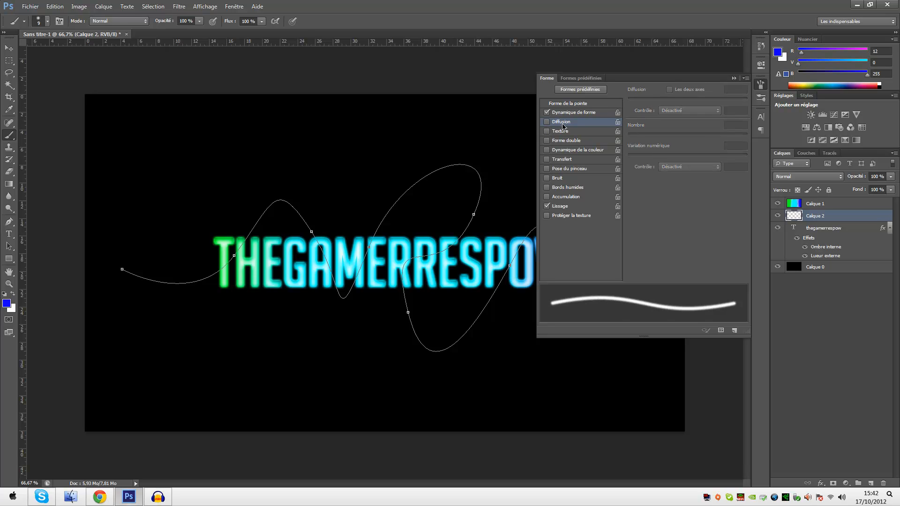
{"action": "left_click", "coordinate": [563, 126]}
{"action": "left_click", "coordinate": [546, 122]}
{"action": "left_click", "coordinate": [734, 78]}
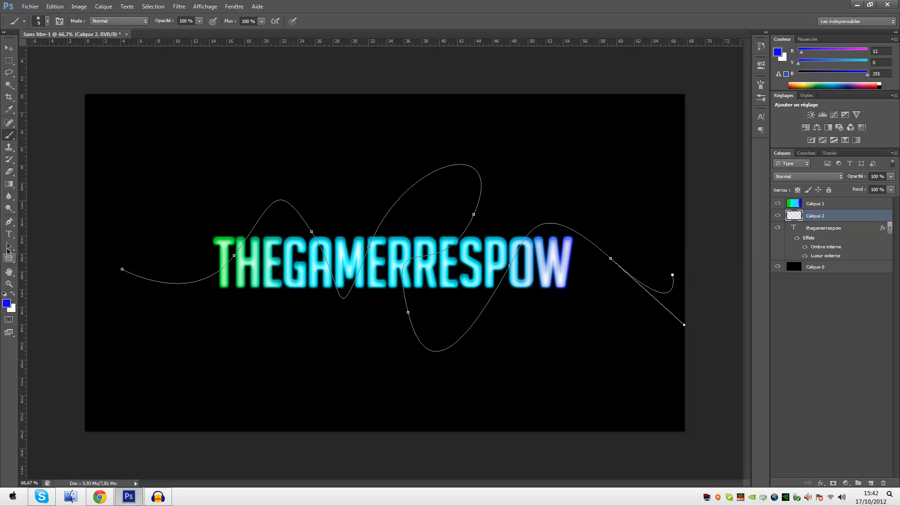
Stroke the wavy path on Calque 2 with the Forme tool, leaving Simuler la pression off
{"action": "left_click", "coordinate": [10, 223]}
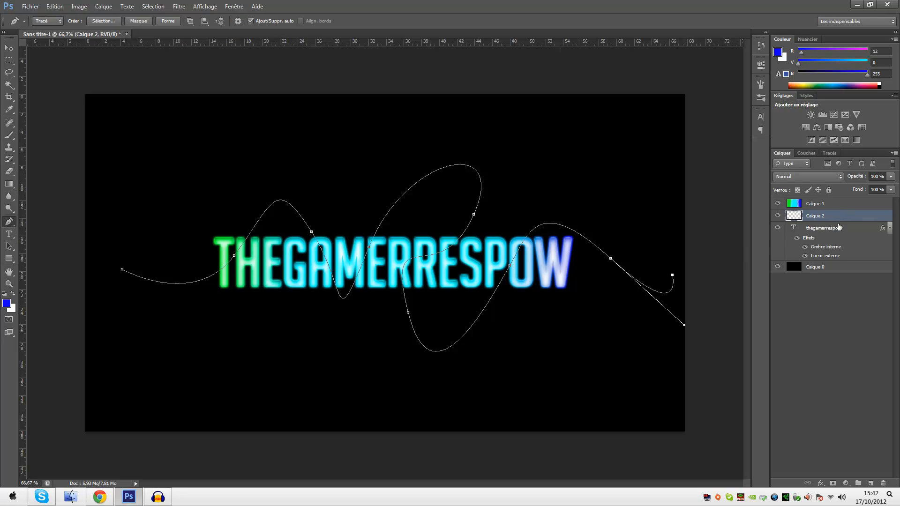
{"action": "right_click", "coordinate": [424, 282]}
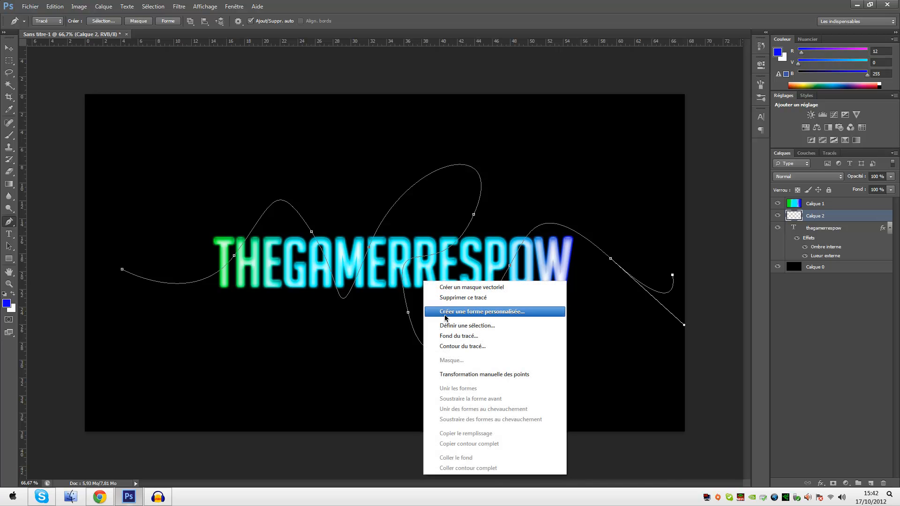
{"action": "left_click", "coordinate": [461, 347]}
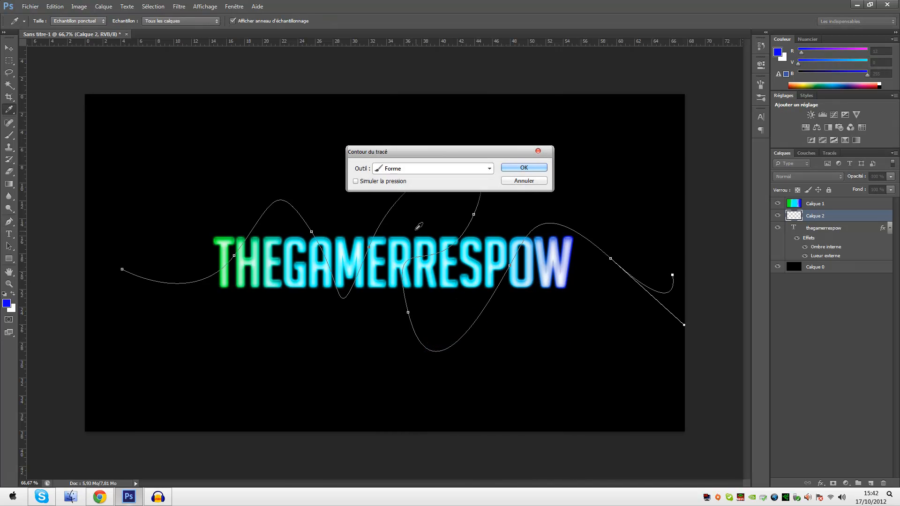
{"action": "left_click", "coordinate": [412, 168]}
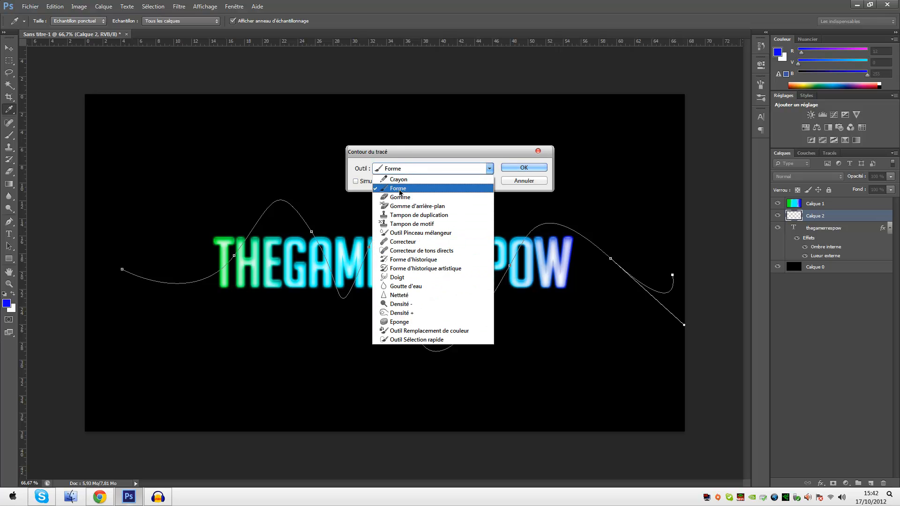
{"action": "left_click", "coordinate": [399, 193]}
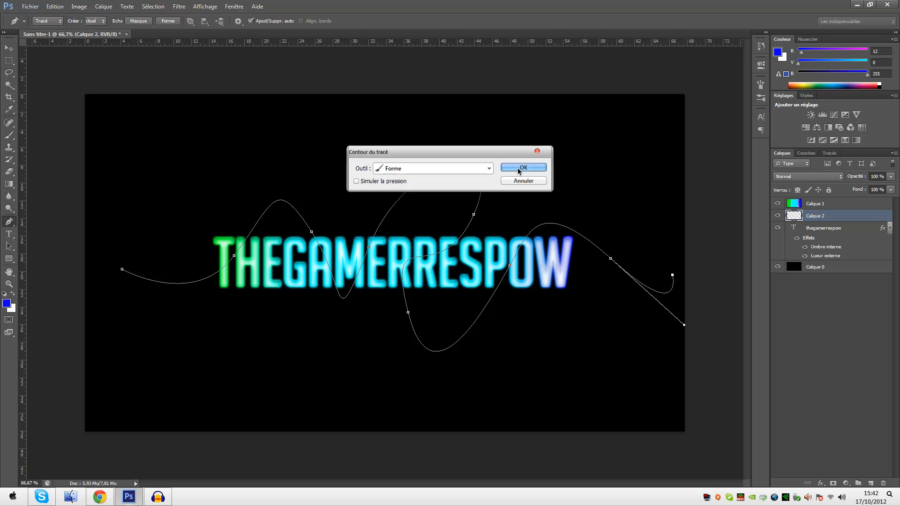
{"action": "left_click", "coordinate": [517, 167]}
Deselect the layer and the work path to view the stroked curve without its path outline
{"action": "left_click", "coordinate": [836, 321]}
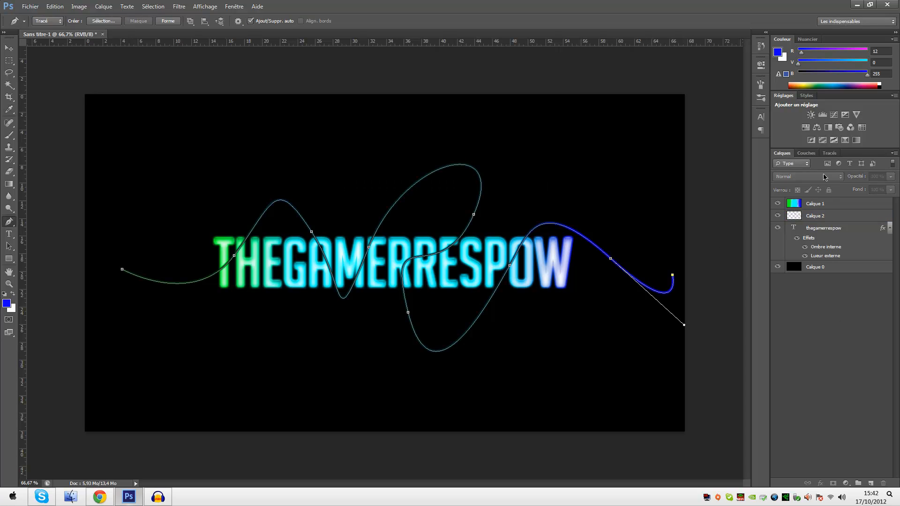
{"action": "left_click", "coordinate": [829, 153]}
{"action": "left_click", "coordinate": [779, 162]}
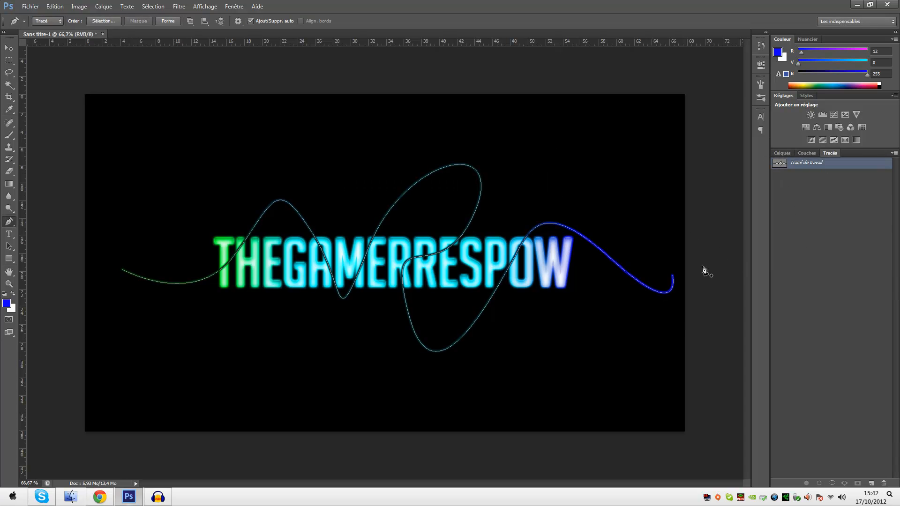
{"action": "left_click", "coordinate": [818, 176]}
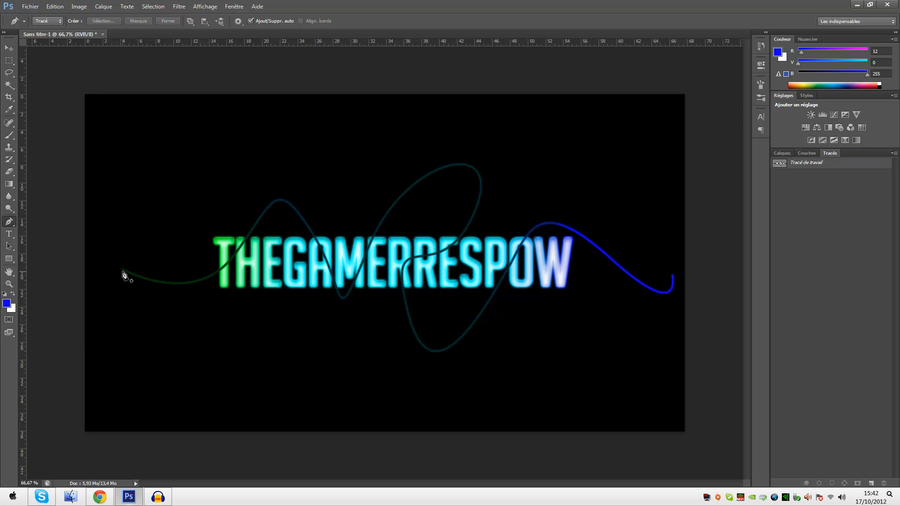
Undo the stroke on Calque 2, then hide the work path and select it again
{"action": "left_click", "coordinate": [781, 153]}
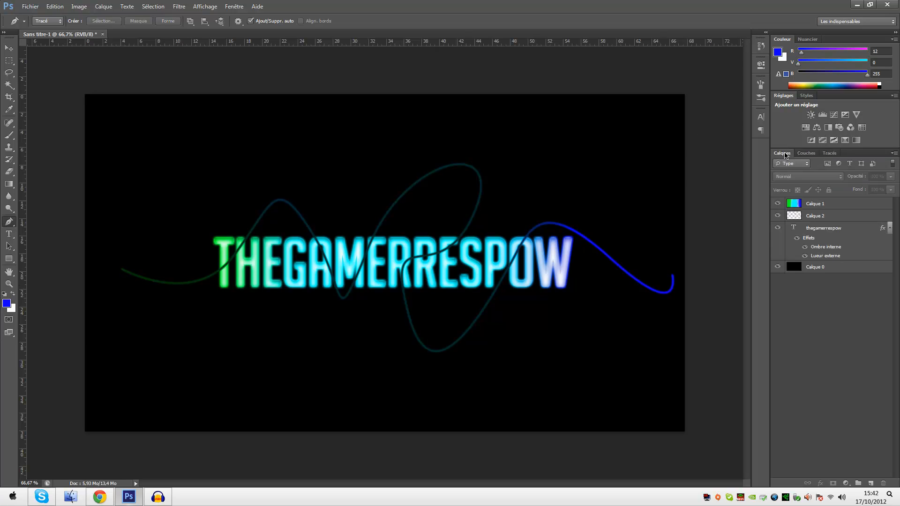
{"action": "key", "text": "ctrl+z"}
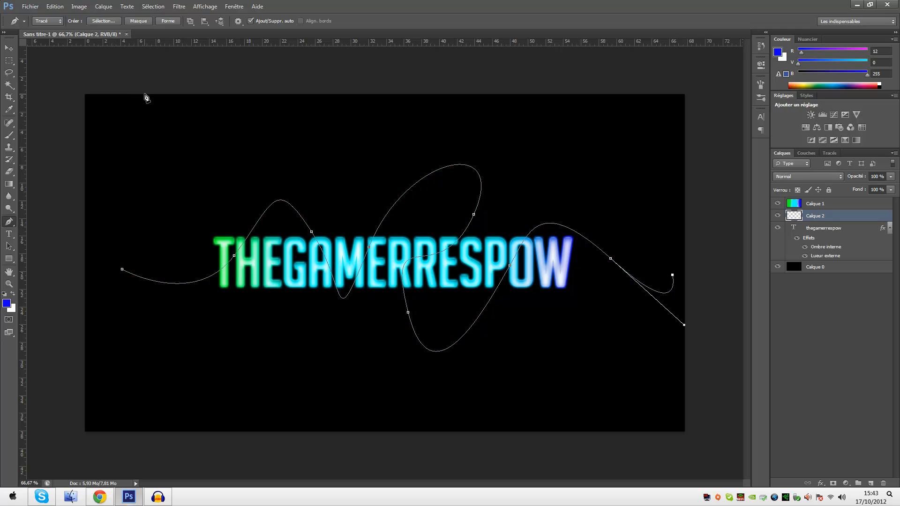
{"action": "left_click", "coordinate": [829, 154]}
{"action": "left_click", "coordinate": [796, 187]}
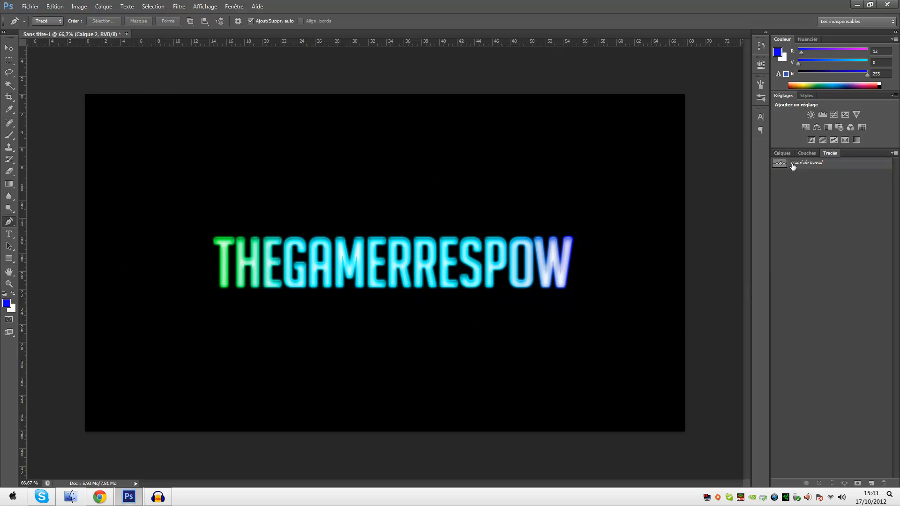
{"action": "left_click", "coordinate": [781, 153]}
{"action": "left_click", "coordinate": [831, 153]}
{"action": "left_click", "coordinate": [805, 164]}
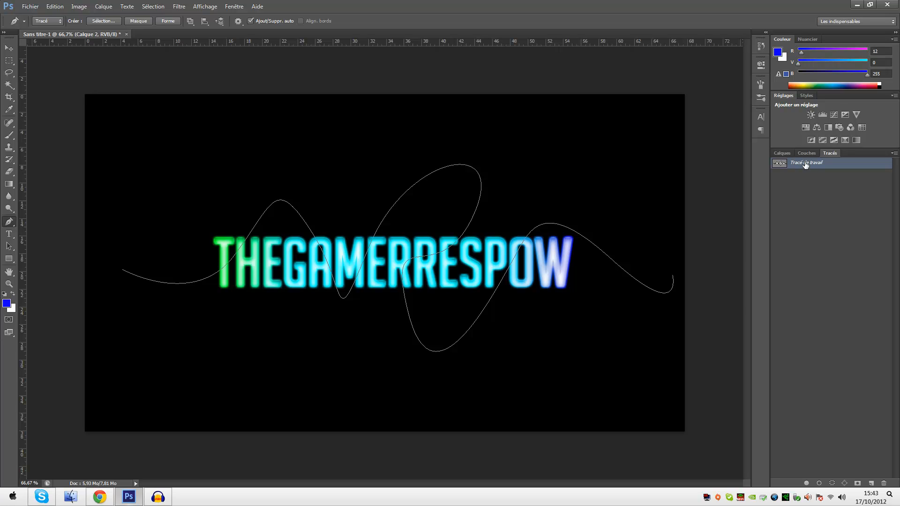
{"action": "left_click", "coordinate": [784, 154]}
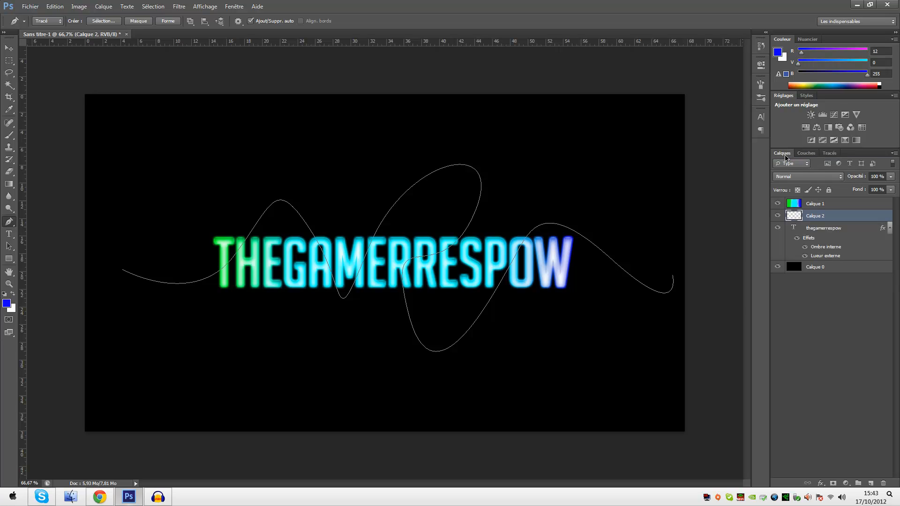
{"action": "right_click", "coordinate": [487, 263]}
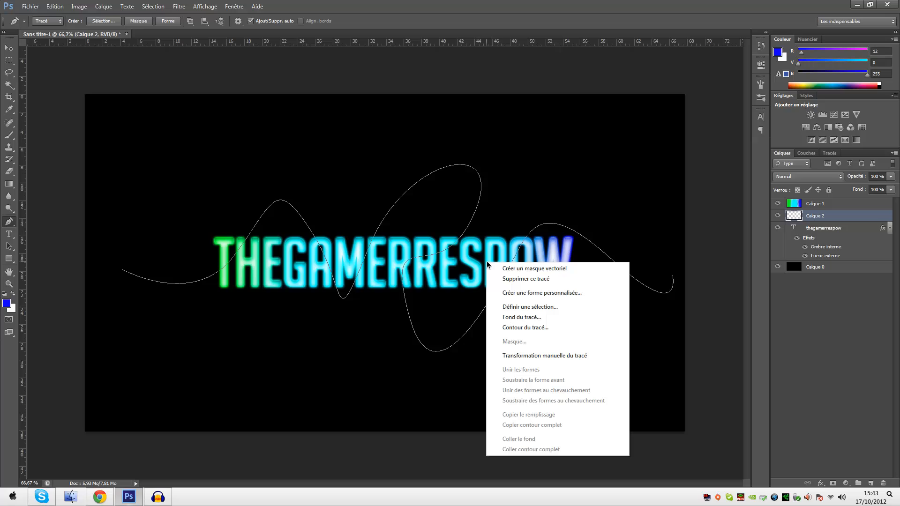
{"action": "left_click", "coordinate": [524, 326]}
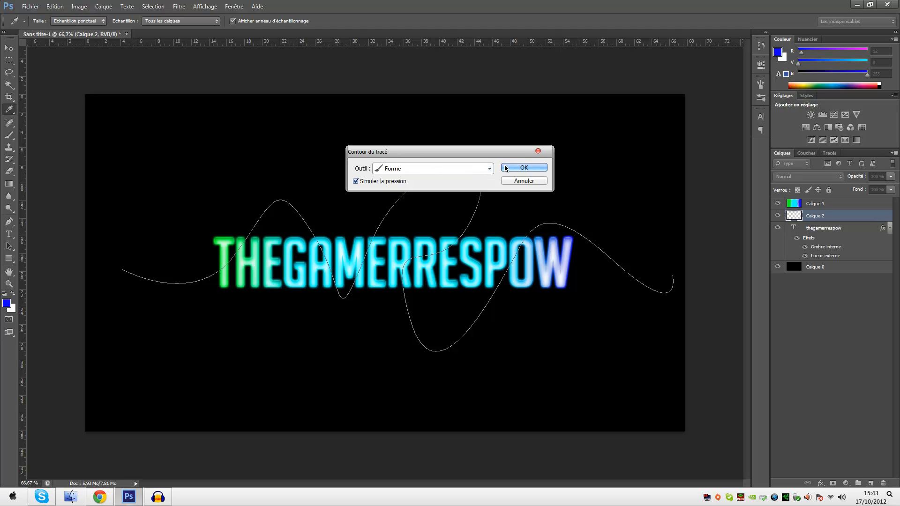
{"action": "left_click", "coordinate": [538, 151]}
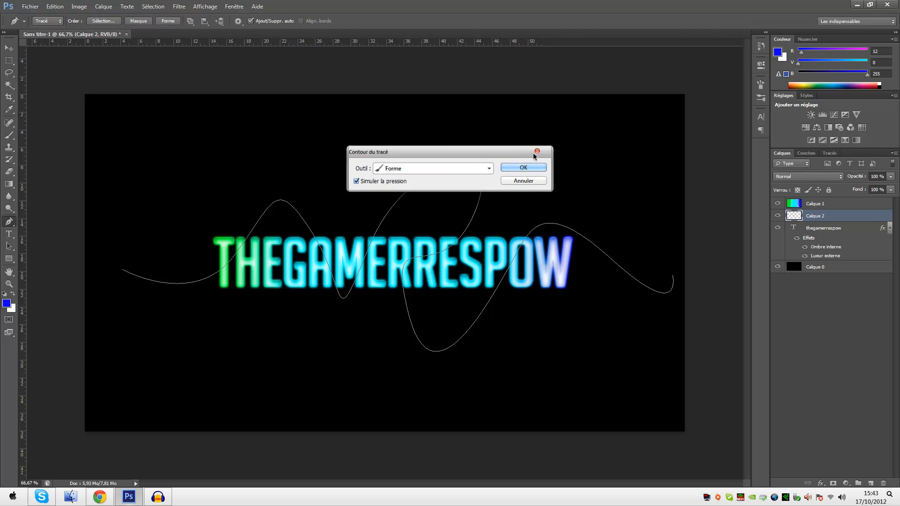
Restore the default black and white colours and swap them to make white the foreground colour
{"action": "left_click", "coordinate": [5, 295]}
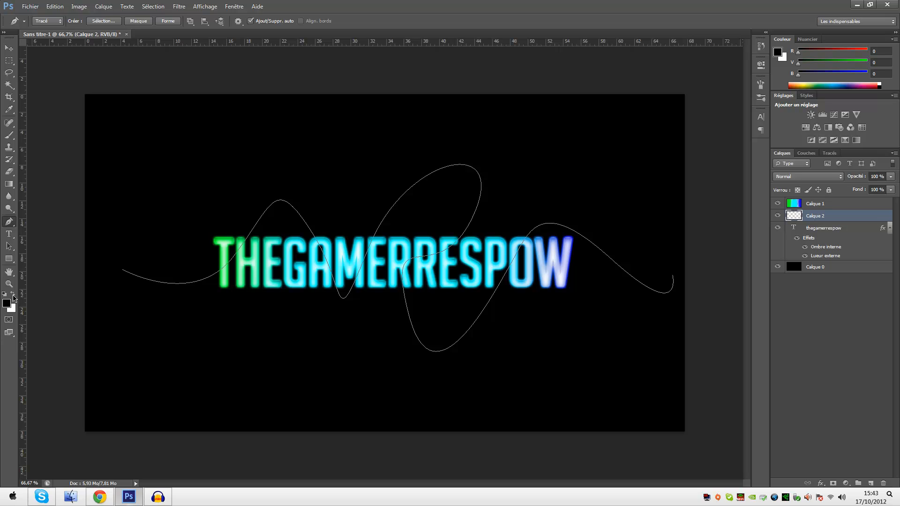
{"action": "left_click", "coordinate": [13, 295]}
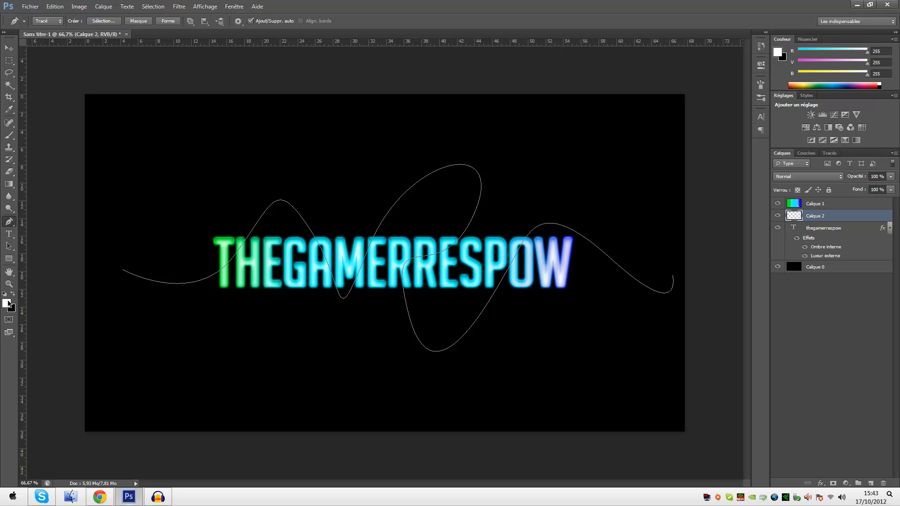
{"action": "left_click", "coordinate": [4, 296]}
{"action": "left_click", "coordinate": [12, 295]}
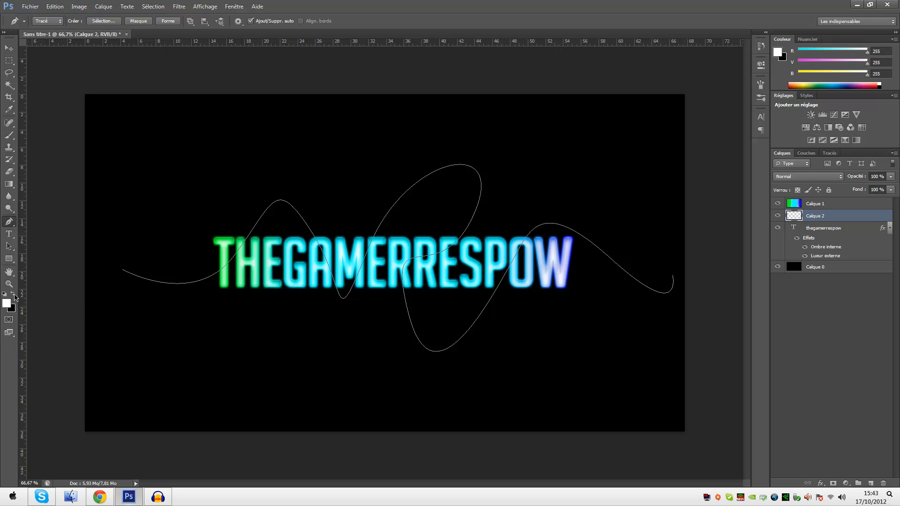
Stroke the wavy path on Calque 2 in white using the Forme tool with Simuler la pression on, and deselect the work path
{"action": "right_click", "coordinate": [248, 291]}
{"action": "left_click", "coordinate": [287, 355]}
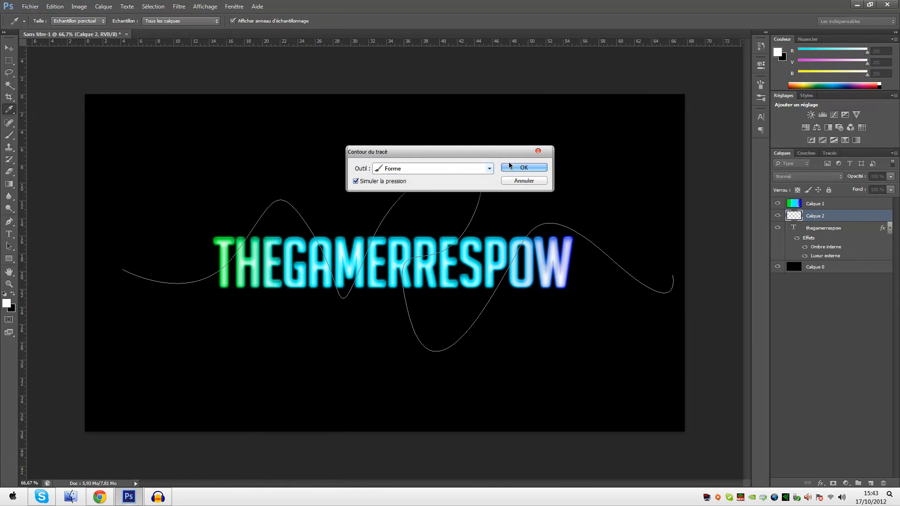
{"action": "left_click", "coordinate": [520, 167]}
{"action": "left_click", "coordinate": [806, 321]}
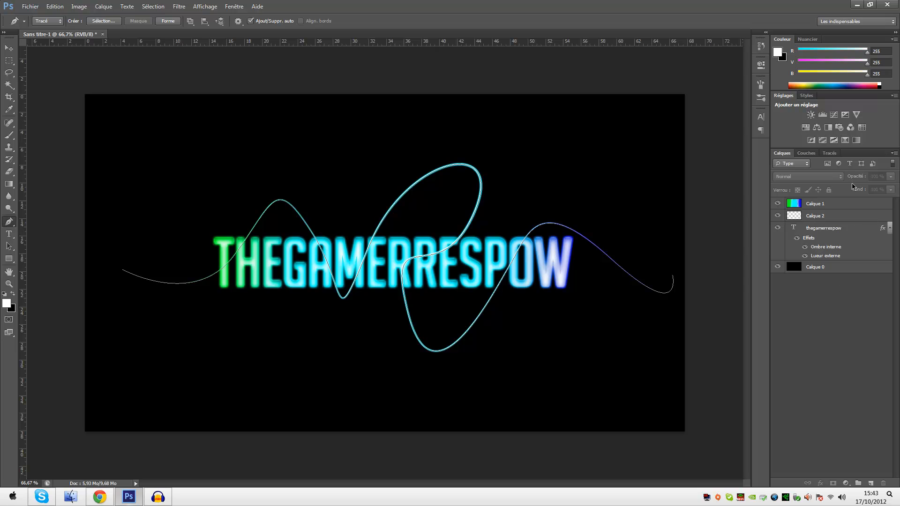
{"action": "left_click", "coordinate": [830, 153]}
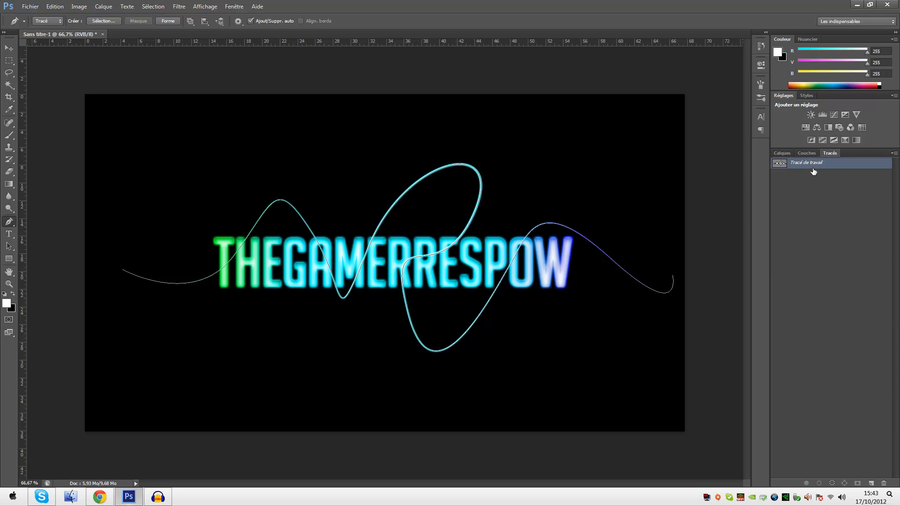
{"action": "left_click", "coordinate": [815, 183]}
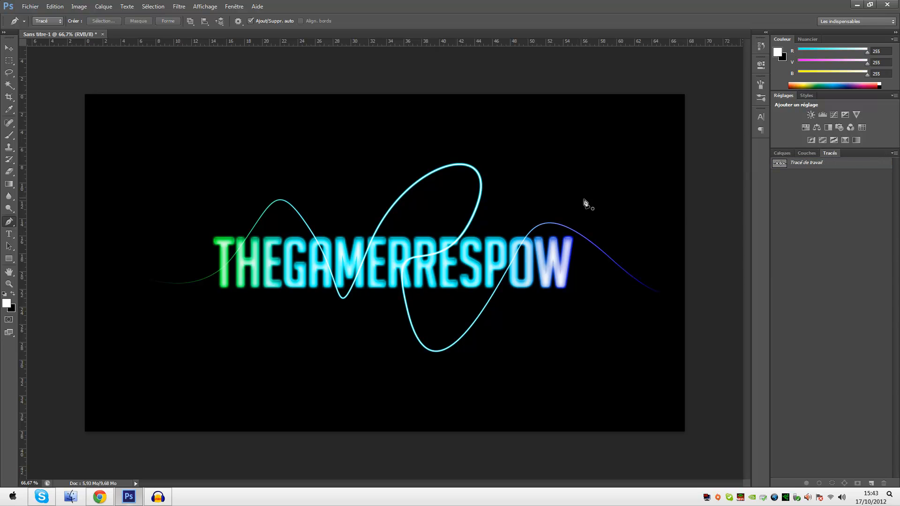
Open the layer style of Calque 2 and enable Ombre interne, Lueur interne and Lueur externe
{"action": "left_click", "coordinate": [786, 155]}
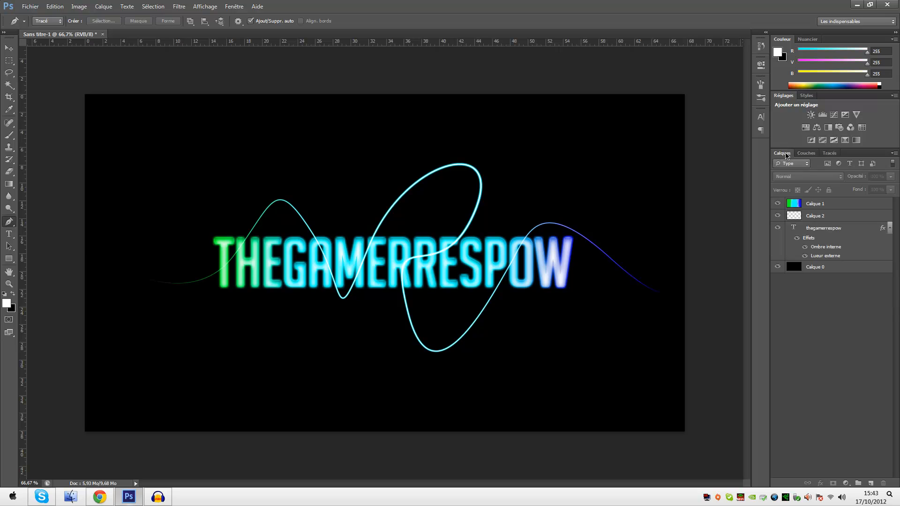
{"action": "double_click", "coordinate": [859, 218]}
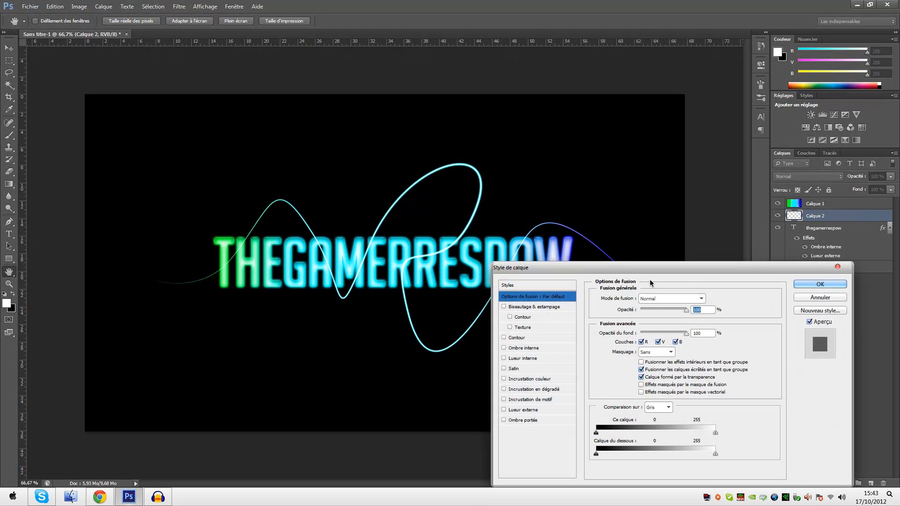
{"action": "left_click_drag", "start_coordinate": [514, 270], "coordinate": [501, 225]}
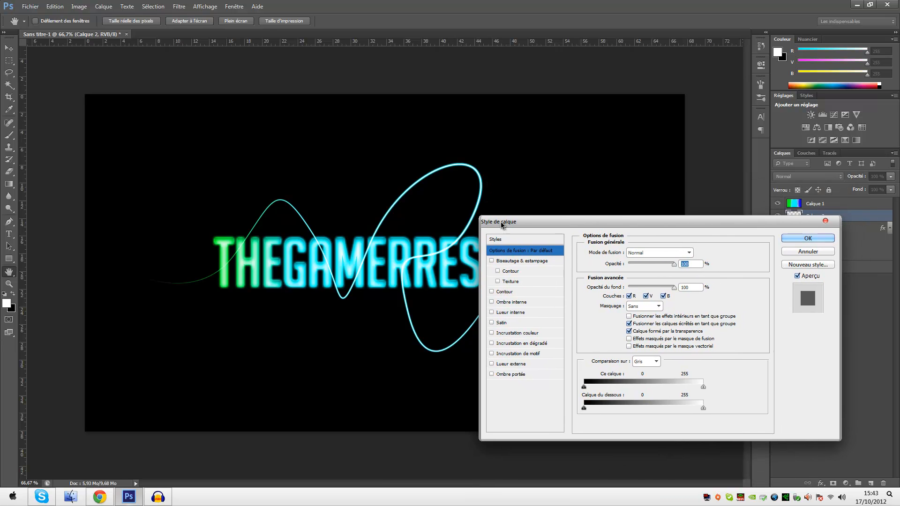
{"action": "left_click", "coordinate": [491, 302]}
{"action": "left_click", "coordinate": [492, 302]}
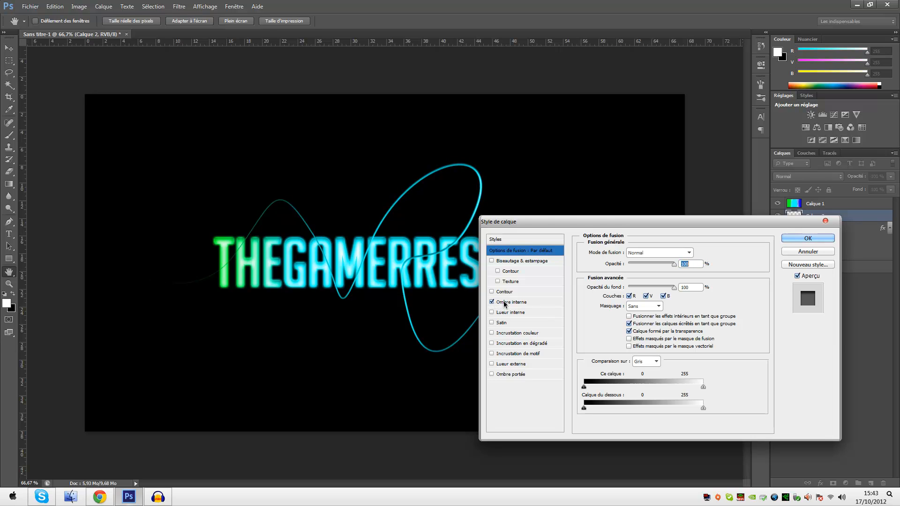
{"action": "left_click", "coordinate": [509, 304]}
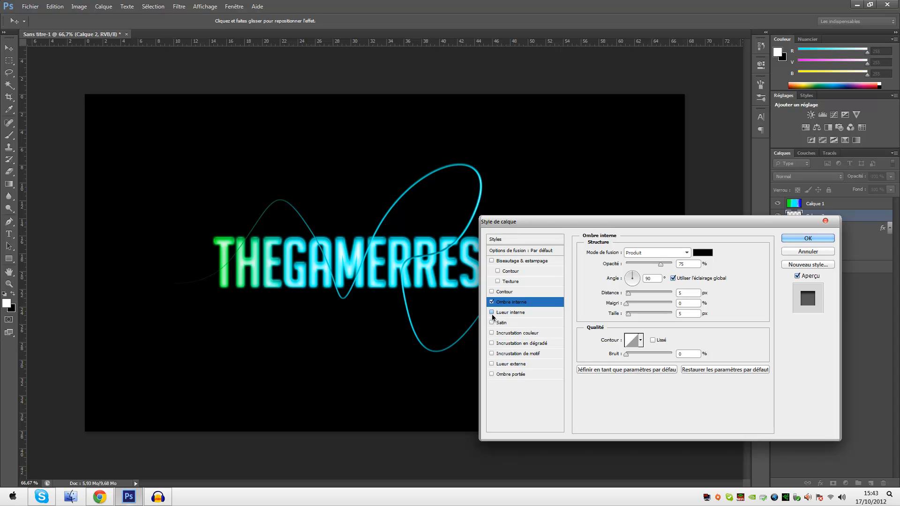
{"action": "left_click", "coordinate": [492, 315]}
{"action": "left_click", "coordinate": [492, 363]}
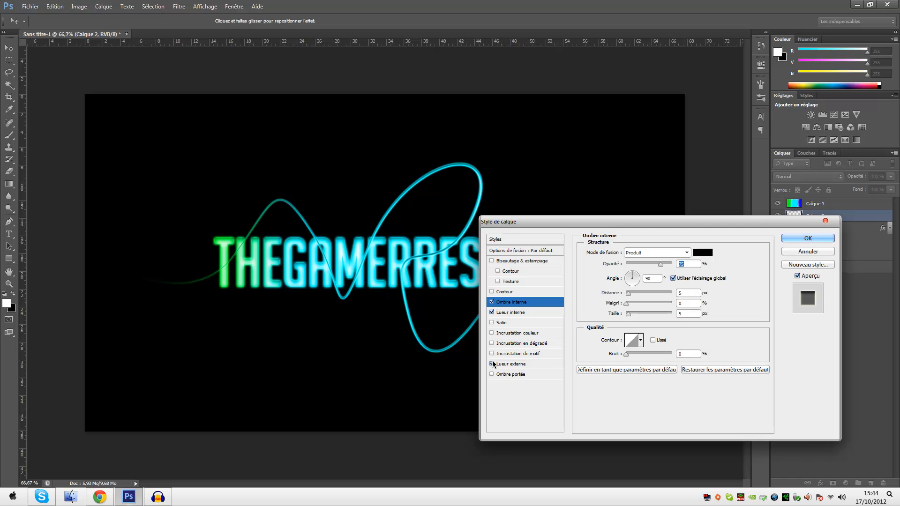
Set Calque 2's Lueur externe to white (ffffff) in Normal mode, and also apply Biseautage & estampage
{"action": "left_click", "coordinate": [533, 365]}
{"action": "left_click", "coordinate": [599, 285]}
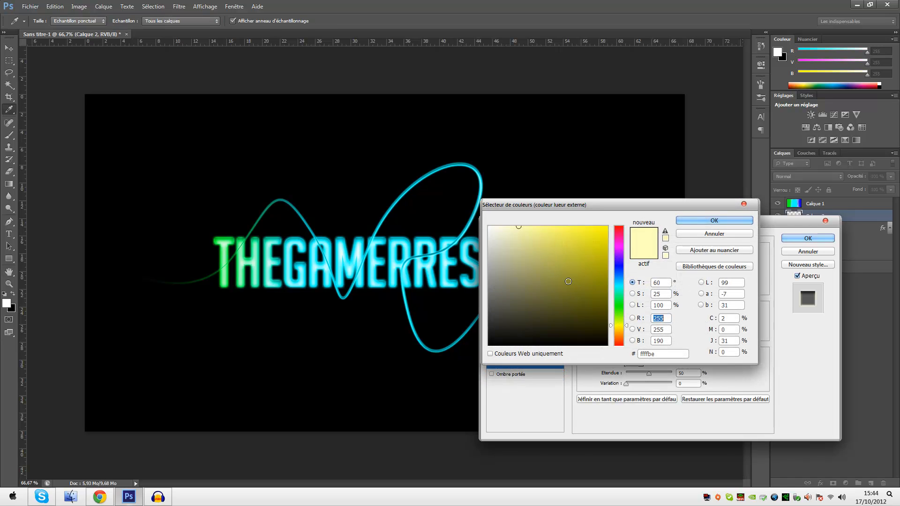
{"action": "left_click_drag", "start_coordinate": [568, 281], "coordinate": [465, 207]}
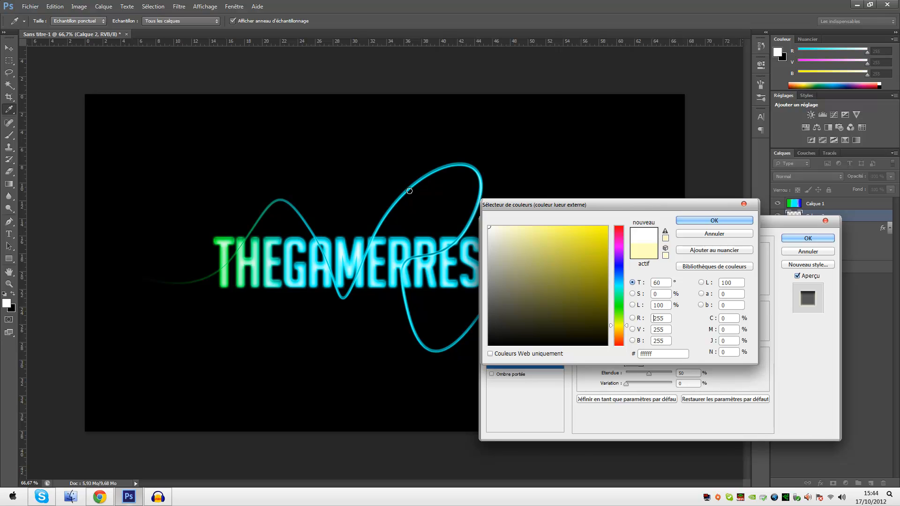
{"action": "left_click", "coordinate": [697, 219]}
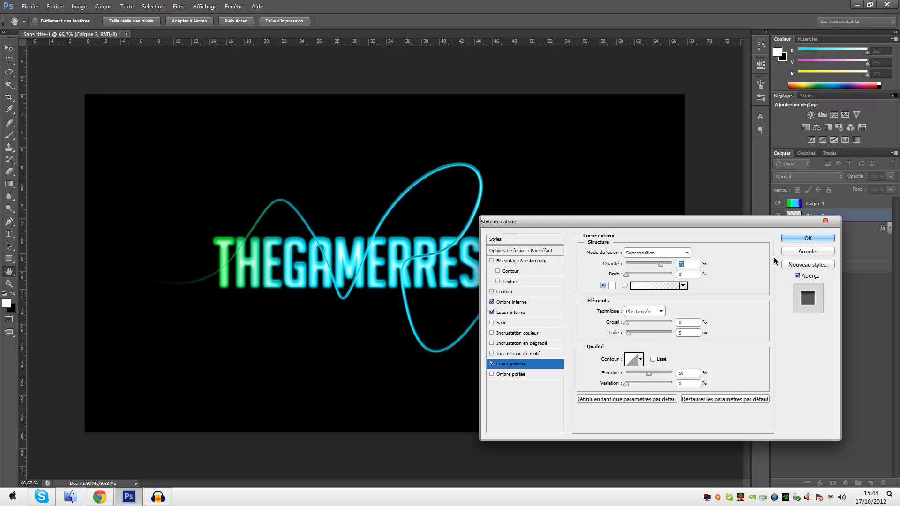
{"action": "left_click", "coordinate": [642, 254]}
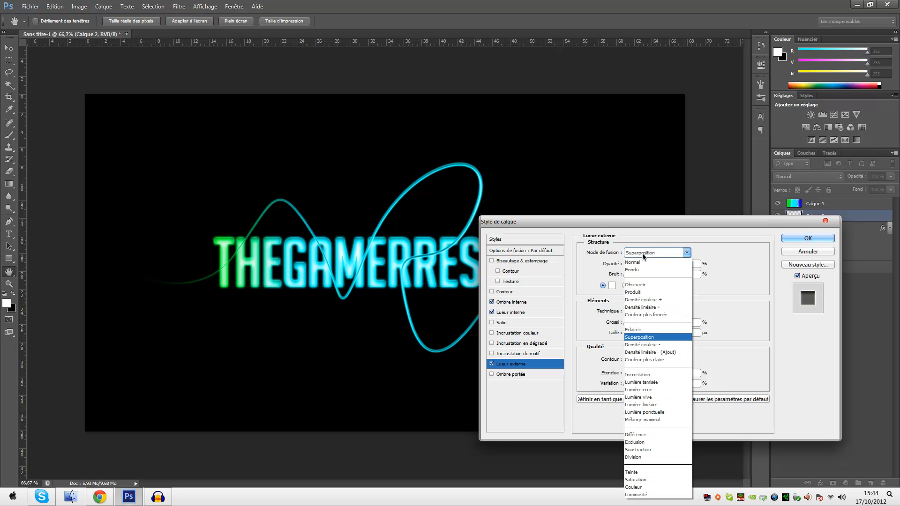
{"action": "left_click", "coordinate": [652, 261]}
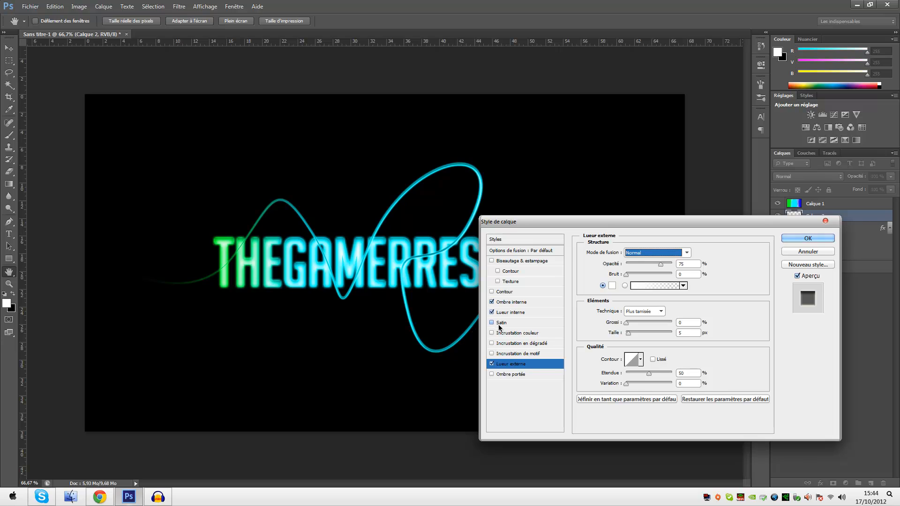
{"action": "left_click", "coordinate": [492, 261]}
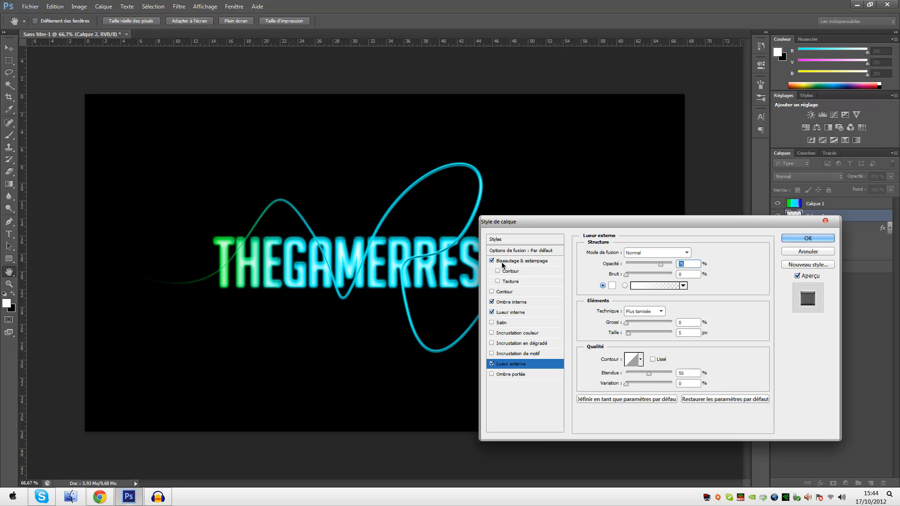
{"action": "left_click", "coordinate": [800, 239]}
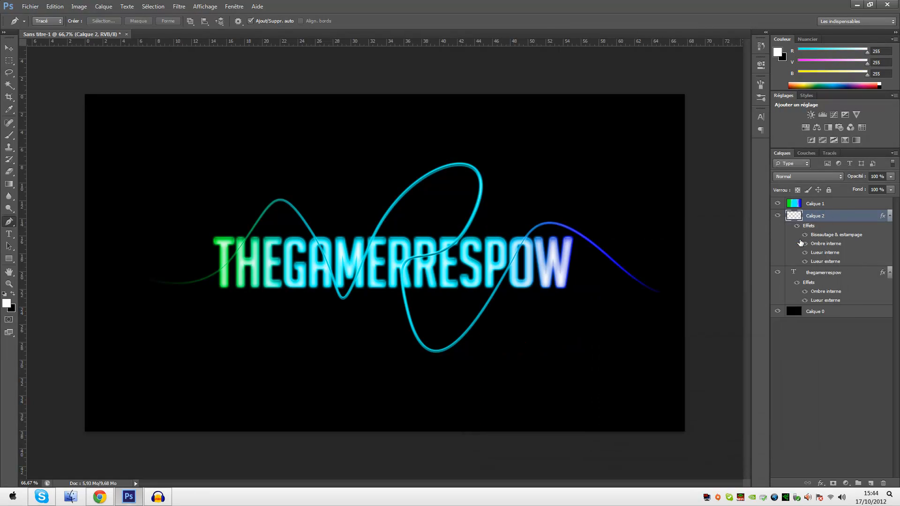
Add a layer mask to Calque 2 and prepare a soft 28 px brush with black as the foreground colour
{"action": "left_click", "coordinate": [833, 483]}
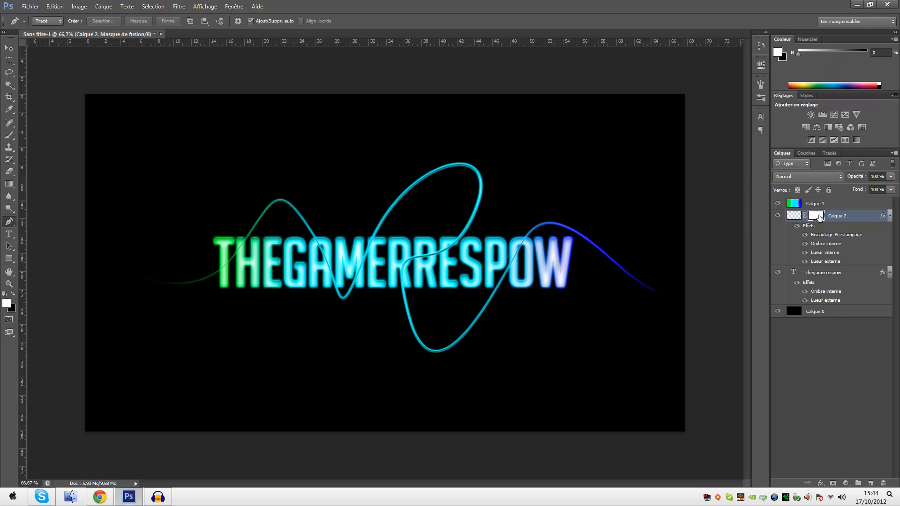
{"action": "left_click", "coordinate": [9, 284]}
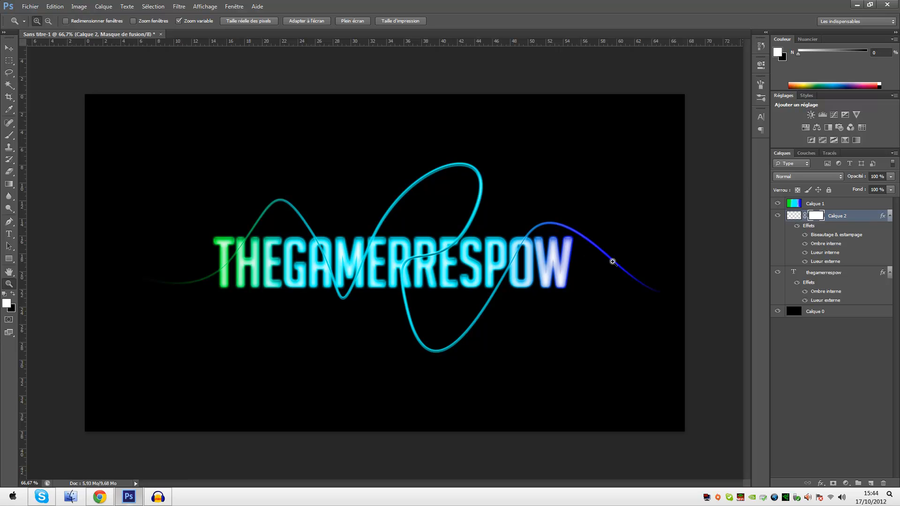
{"action": "left_click", "coordinate": [258, 254]}
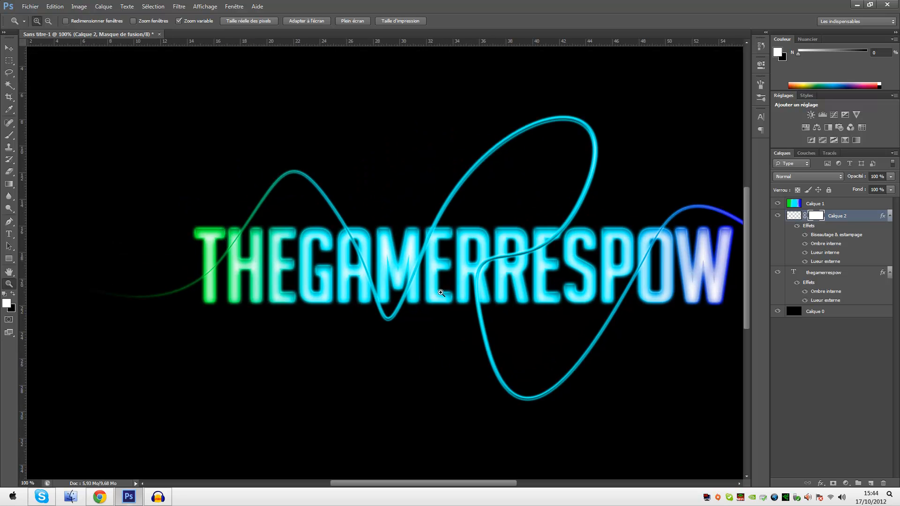
{"action": "left_click", "coordinate": [262, 245]}
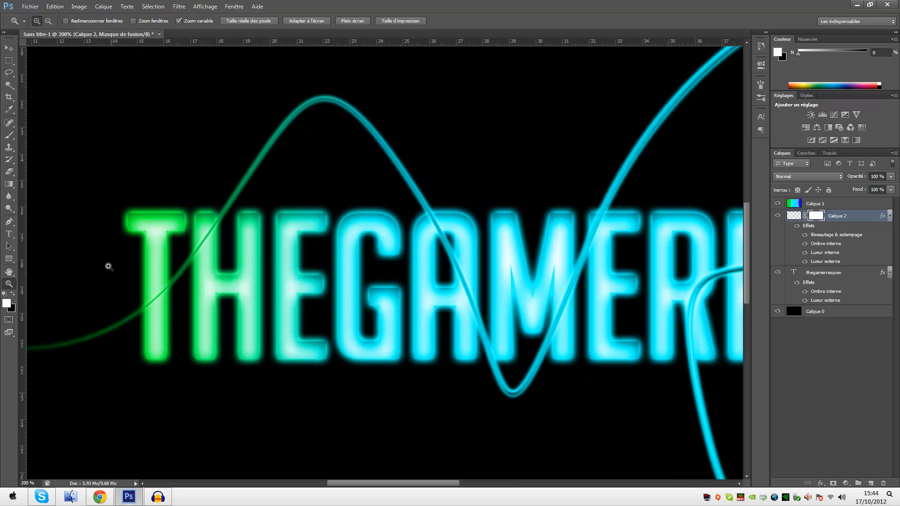
{"action": "left_click", "coordinate": [13, 294]}
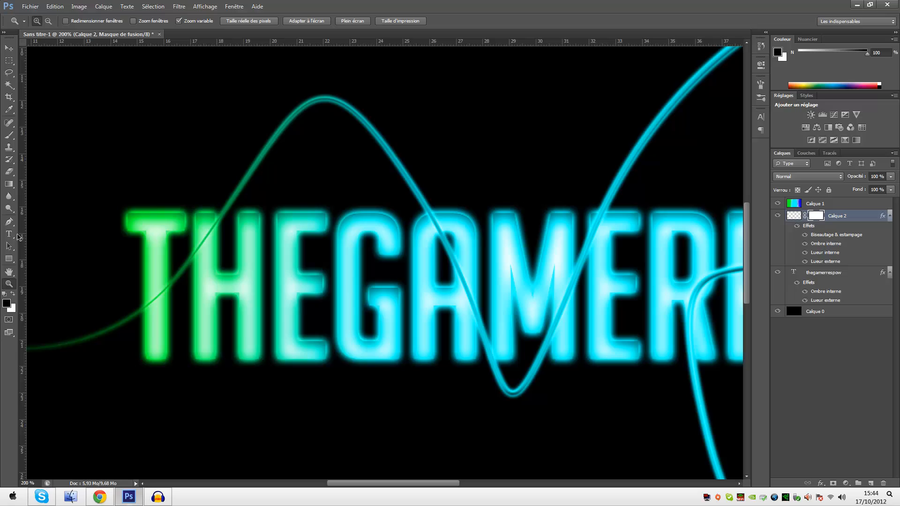
{"action": "left_click", "coordinate": [8, 135]}
{"action": "right_click", "coordinate": [279, 274]}
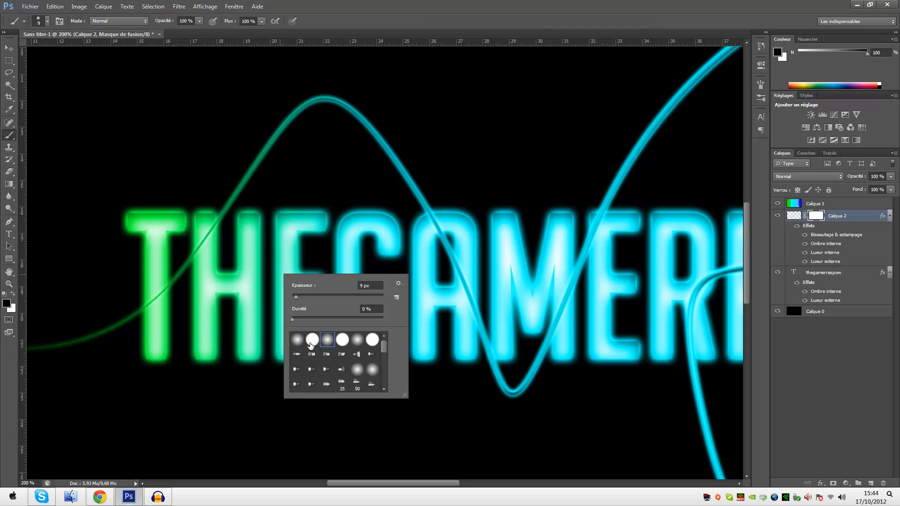
{"action": "left_click_drag", "start_coordinate": [296, 297], "coordinate": [301, 300]}
Try hiding the curve over the letter T with black on the mask and painting it back with white
{"action": "left_click", "coordinate": [158, 296]}
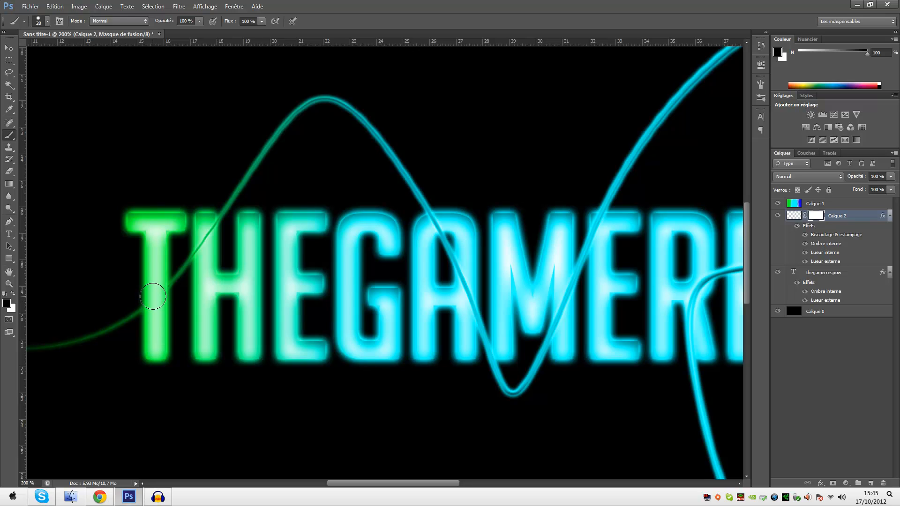
{"action": "key", "text": "x"}
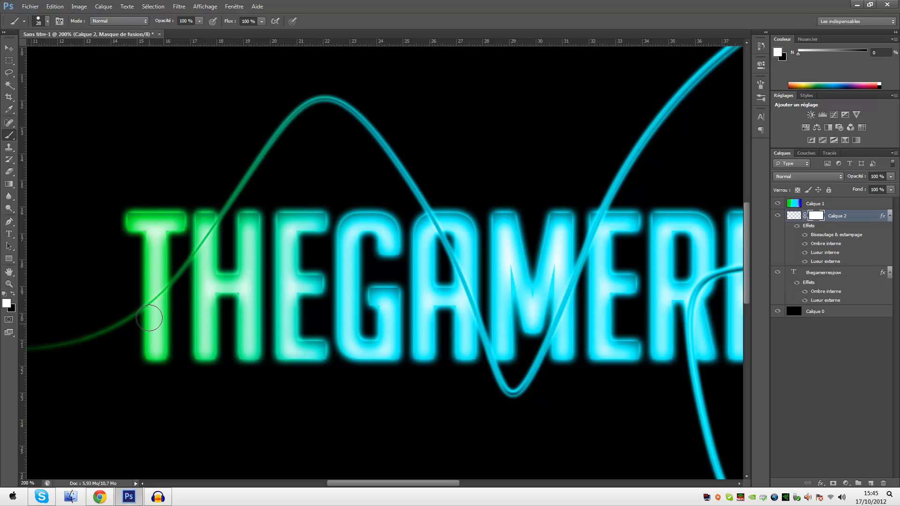
{"action": "key", "text": "x"}
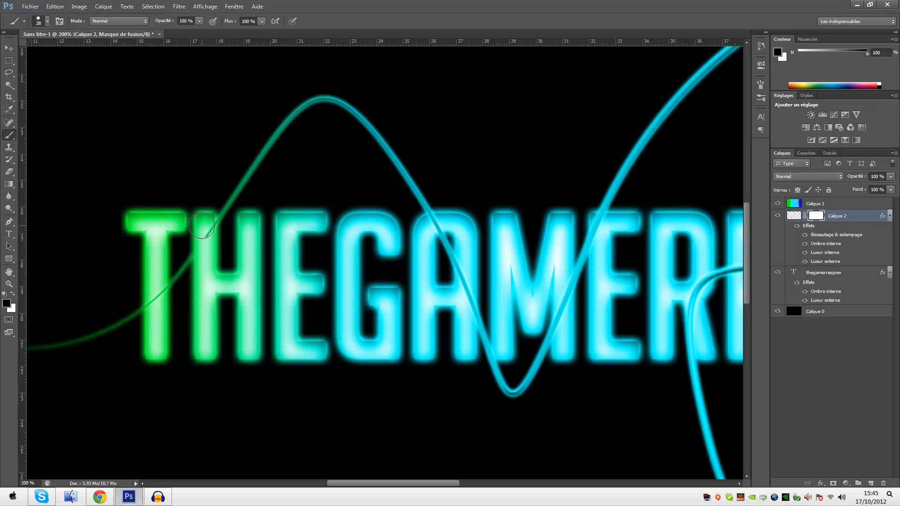
Paint black on Calque 2's mask to hide the curve over the H, the A and the E after the M
{"action": "left_click_drag", "start_coordinate": [202, 226], "coordinate": [201, 261]}
{"action": "left_click_drag", "start_coordinate": [467, 264], "coordinate": [462, 316]}
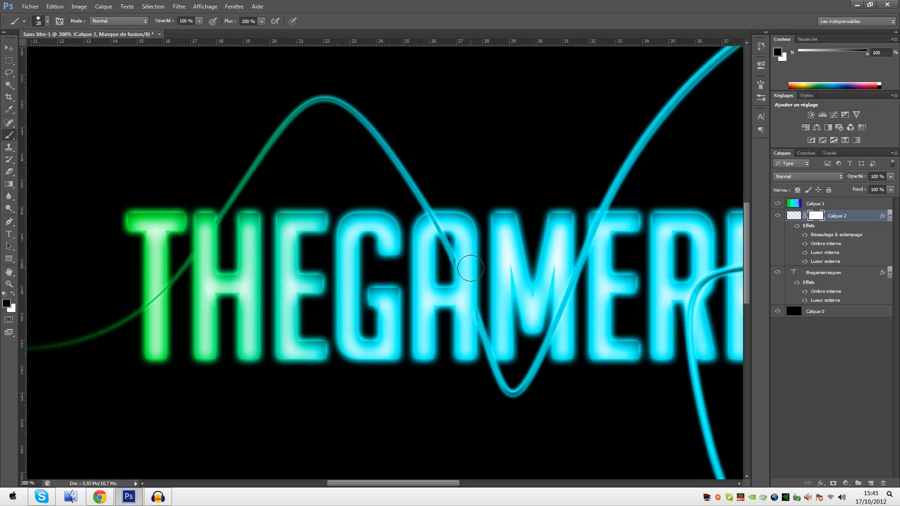
{"action": "left_click_drag", "start_coordinate": [469, 271], "coordinate": [466, 282]}
{"action": "left_click_drag", "start_coordinate": [601, 234], "coordinate": [602, 251]}
Mask out the curve where it crosses the right stem of the second R and the right side of the first R
{"action": "left_click_drag", "start_coordinate": [450, 483], "coordinate": [496, 485]}
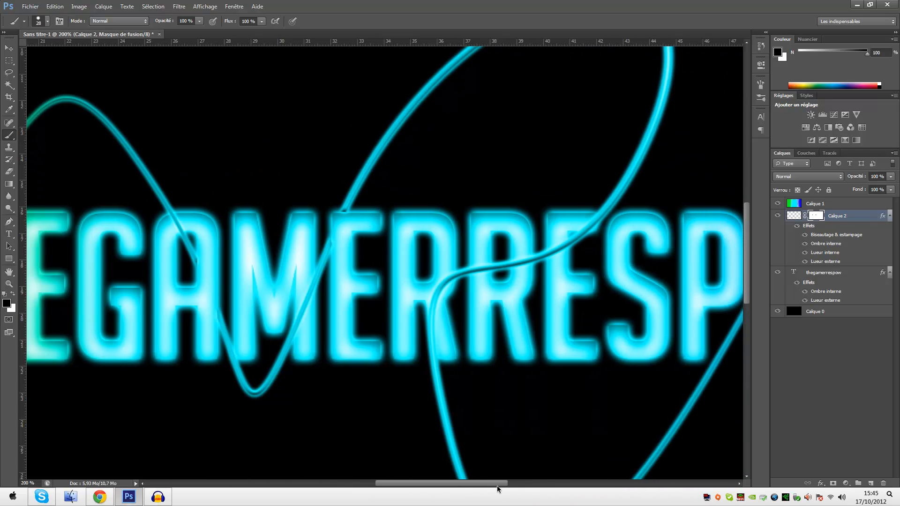
{"action": "left_click", "coordinate": [522, 263]}
{"action": "key", "text": "x"}
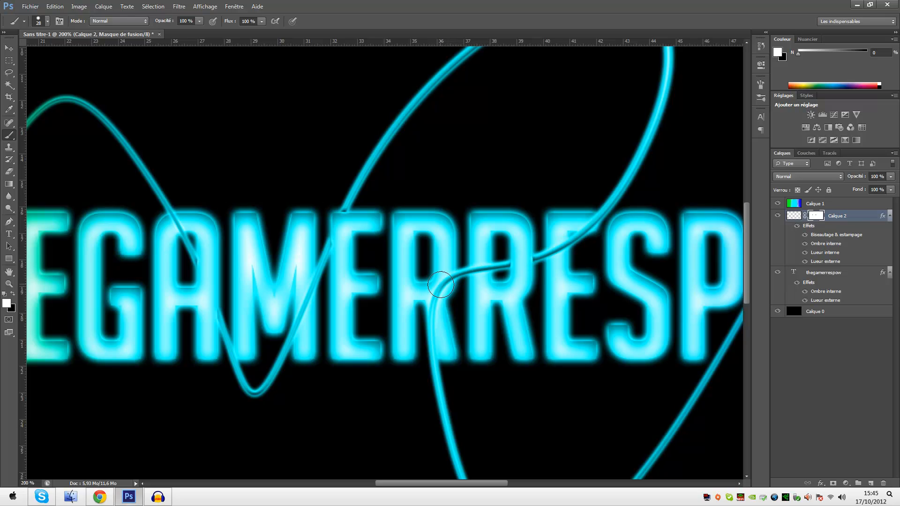
{"action": "key", "text": "x"}
{"action": "mouse_move", "coordinate": [444, 278]}
{"action": "left_mouse_down"}
{"action": "mouse_move", "coordinate": [441, 328]}
{"action": "mouse_move", "coordinate": [441, 307]}
{"action": "mouse_move", "coordinate": [421, 324]}
{"action": "left_mouse_up"}
{"action": "key", "text": "x"}
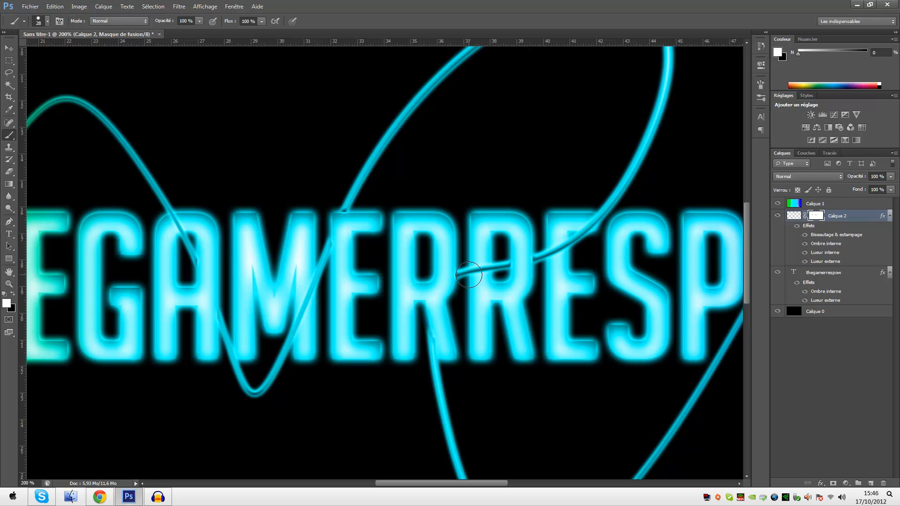
{"action": "key", "text": "x"}
Mask out the curve at the upper edge of the O, fit the whole canvas in view and deselect the layer
{"action": "scroll", "coordinate": [747, 289], "scroll_direction": "down", "scroll_amount": 3}
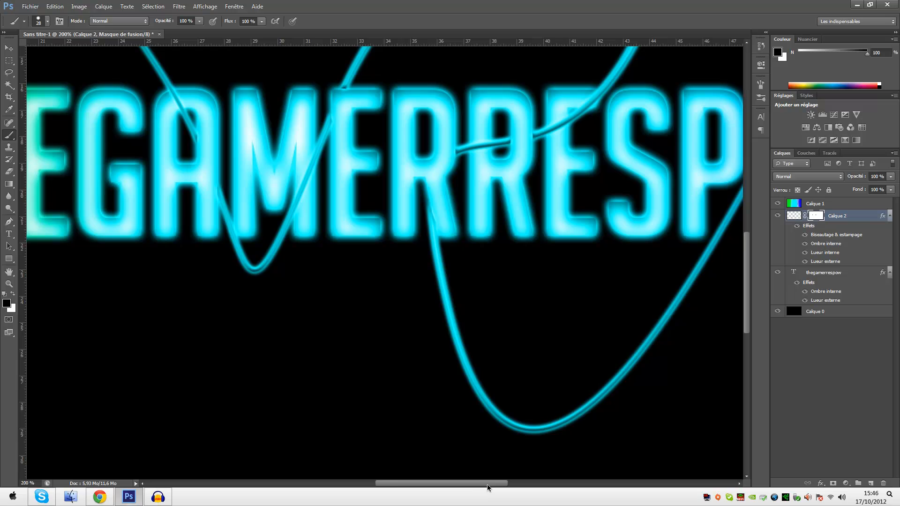
{"action": "left_click_drag", "start_coordinate": [487, 484], "coordinate": [564, 482]}
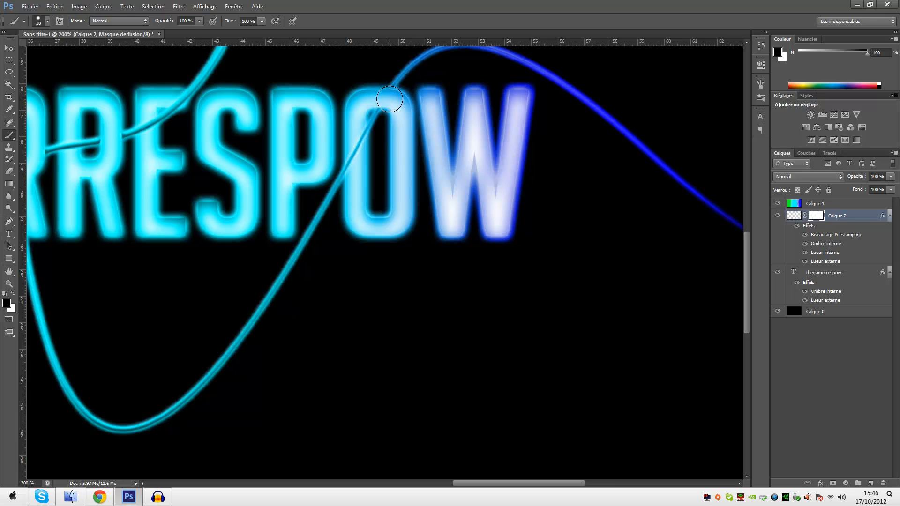
{"action": "key", "text": "x"}
{"action": "left_click", "coordinate": [9, 284]}
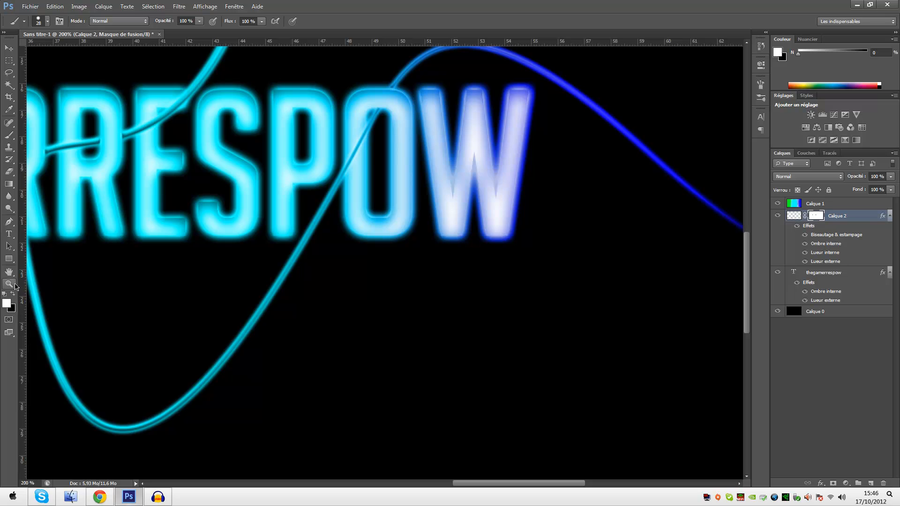
{"action": "left_click", "coordinate": [307, 21]}
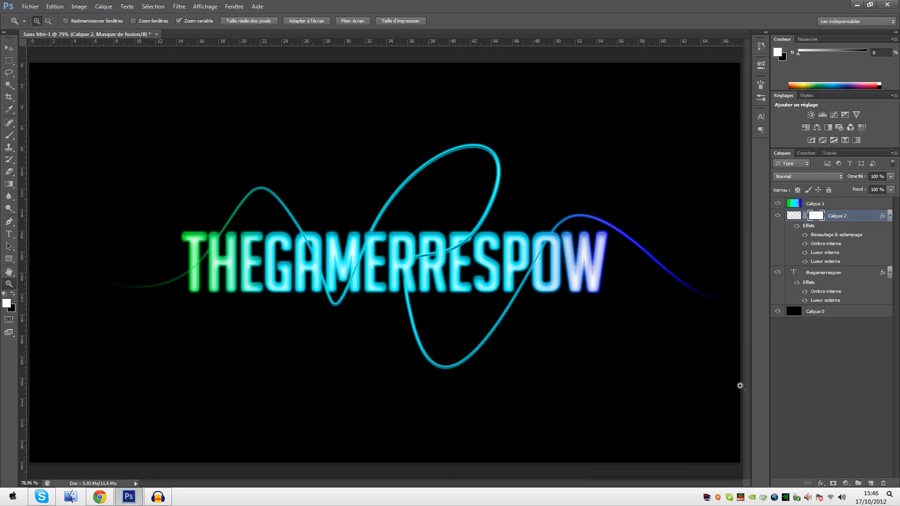
{"action": "left_click", "coordinate": [806, 399]}
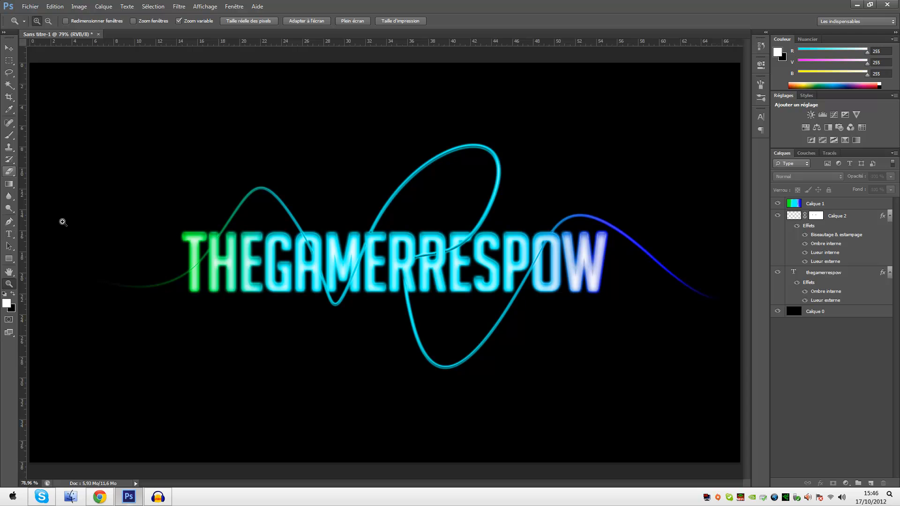
Select the Brush tool and set the hard round brush's size to 6 px
{"action": "left_click", "coordinate": [9, 135]}
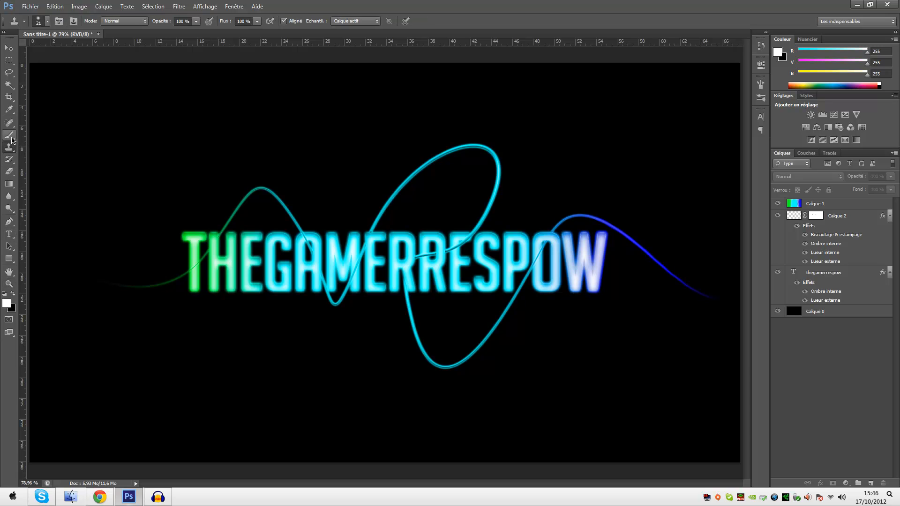
{"action": "key", "text": "F5"}
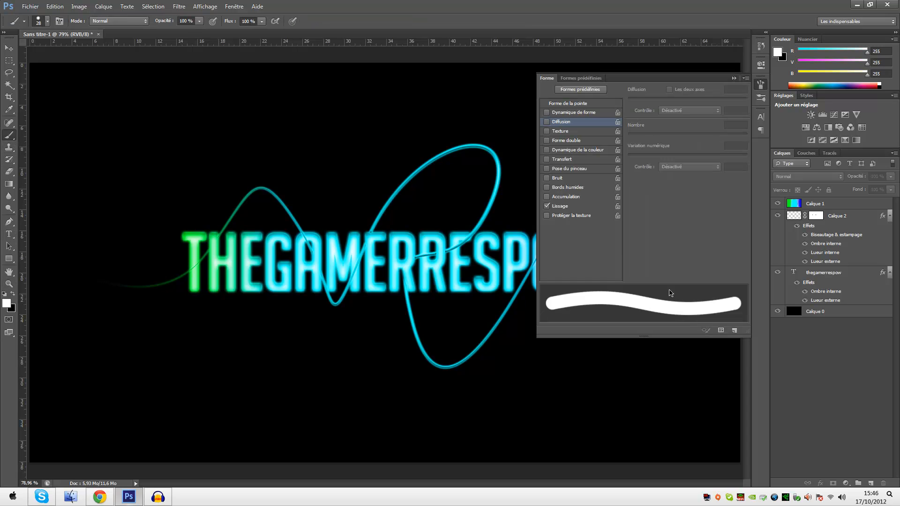
{"action": "left_click_drag", "start_coordinate": [728, 82], "coordinate": [734, 80]}
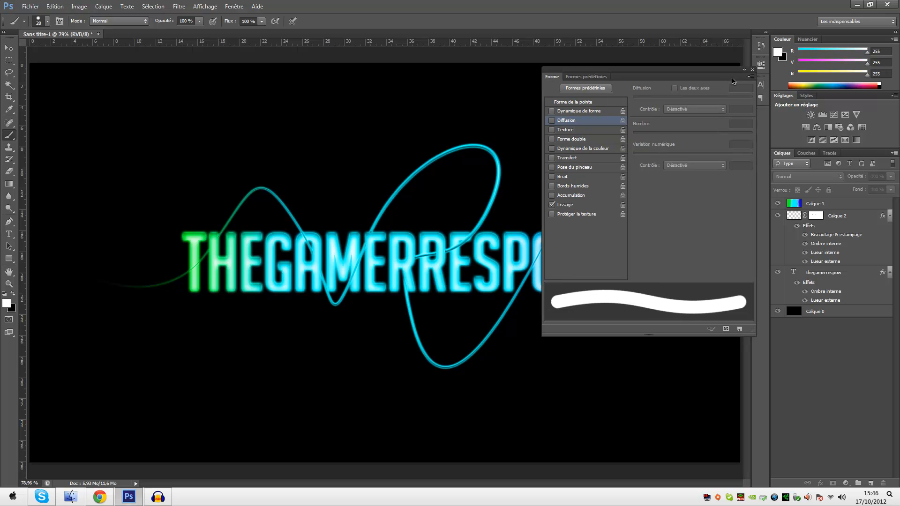
{"action": "left_click", "coordinate": [745, 71]}
{"action": "right_click", "coordinate": [601, 174]}
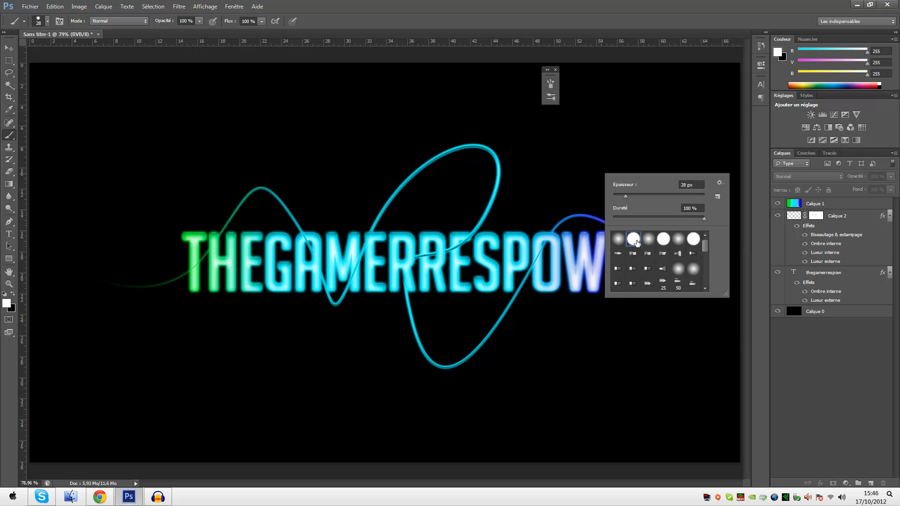
{"action": "left_click_drag", "start_coordinate": [628, 199], "coordinate": [616, 198]}
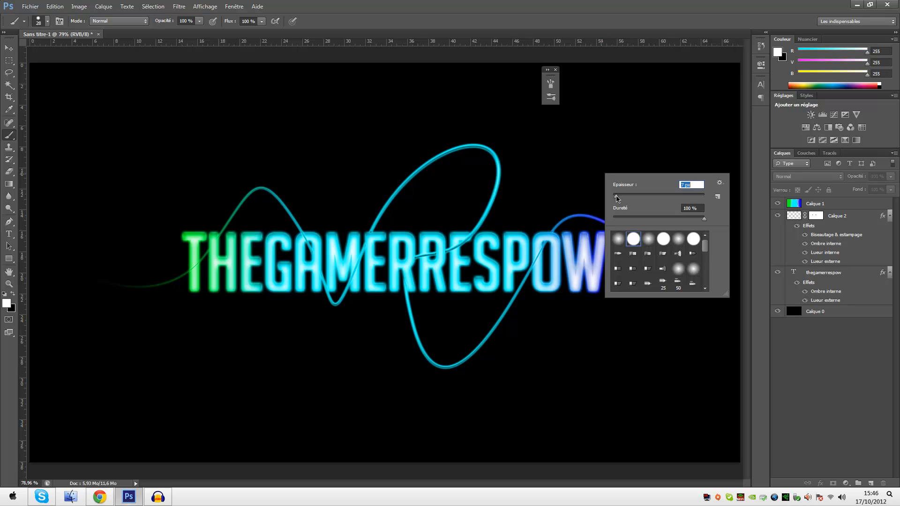
{"action": "left_click", "coordinate": [814, 343]}
Set the brush's Diffusion to 1000 %, enable Dynamique de forme and set the Pas to 928 %
{"action": "left_click", "coordinate": [547, 71]}
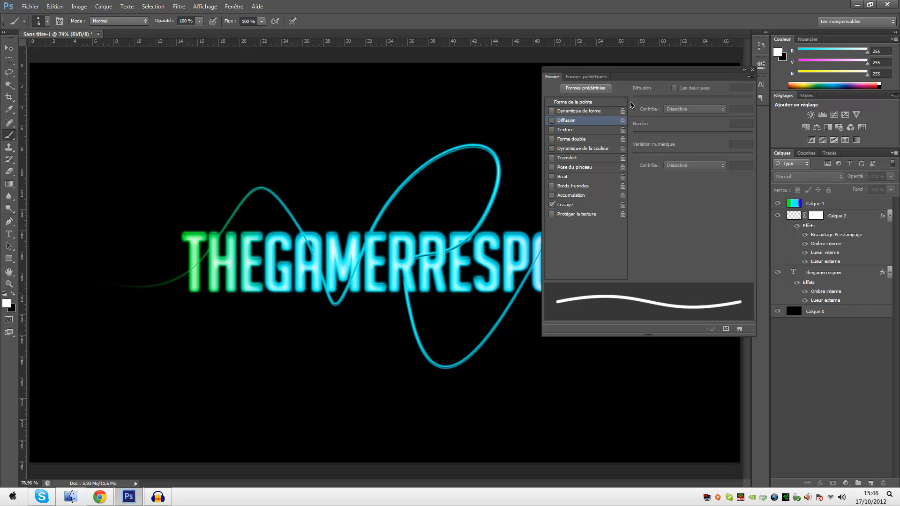
{"action": "left_click", "coordinate": [552, 121]}
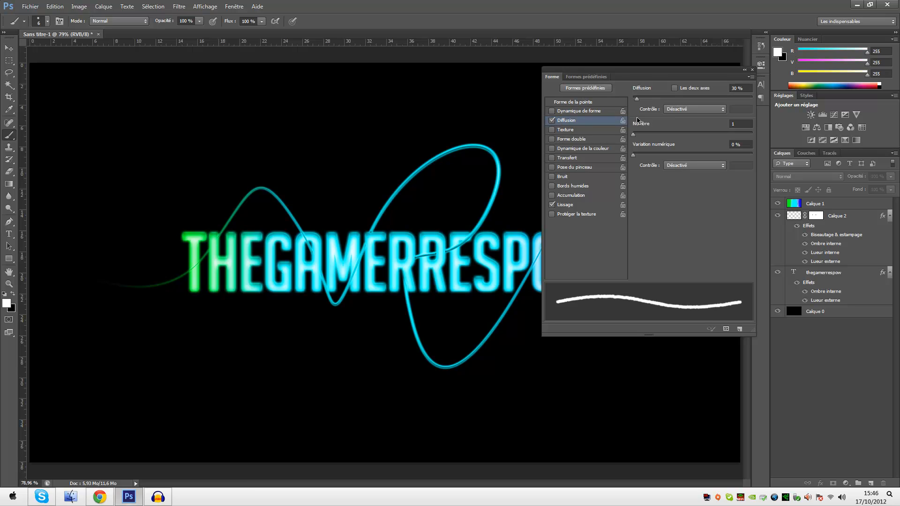
{"action": "mouse_move", "coordinate": [636, 100]}
{"action": "left_mouse_down"}
{"action": "mouse_move", "coordinate": [743, 114]}
{"action": "mouse_move", "coordinate": [664, 107]}
{"action": "mouse_move", "coordinate": [798, 111]}
{"action": "left_mouse_up"}
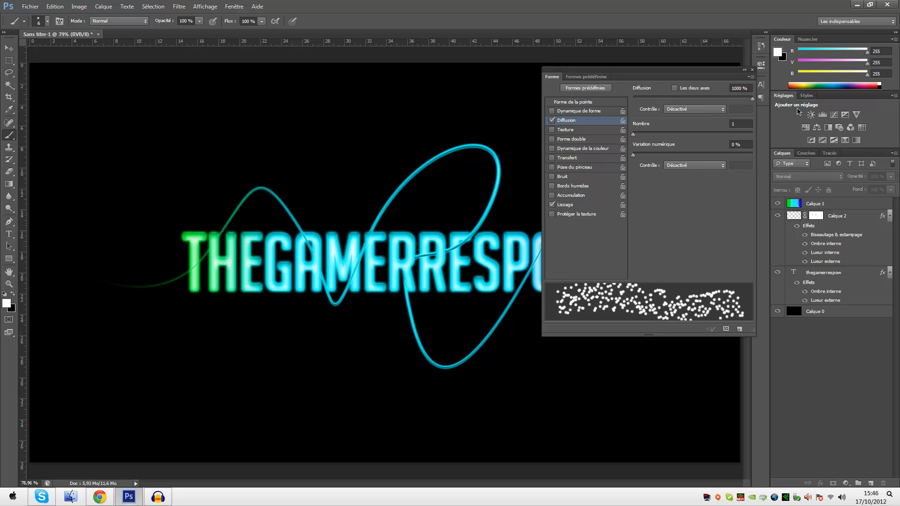
{"action": "left_click", "coordinate": [585, 111]}
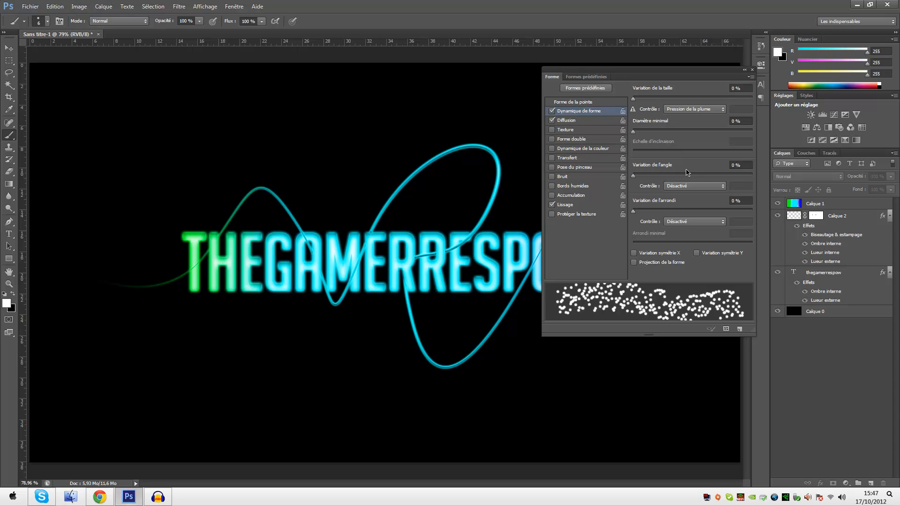
{"action": "left_click", "coordinate": [575, 103]}
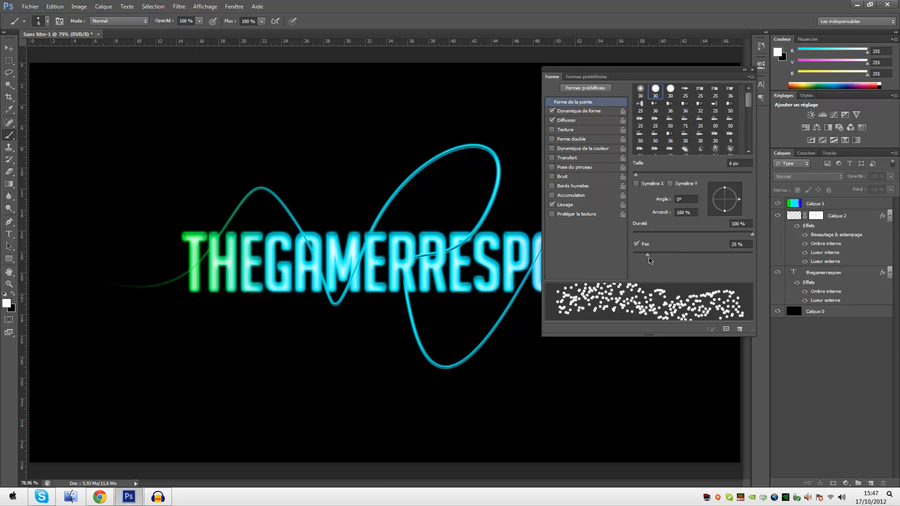
{"action": "left_click_drag", "start_coordinate": [648, 258], "coordinate": [745, 264]}
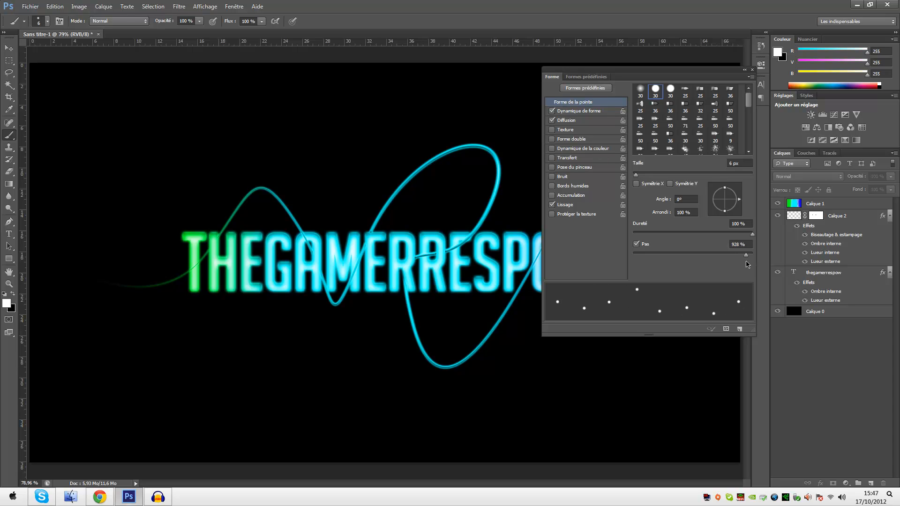
Try a Diffusion of 2000 % and the Fondu control for Variation numérique, return the control to Désactivé and close the brush settings
{"action": "left_click", "coordinate": [586, 121]}
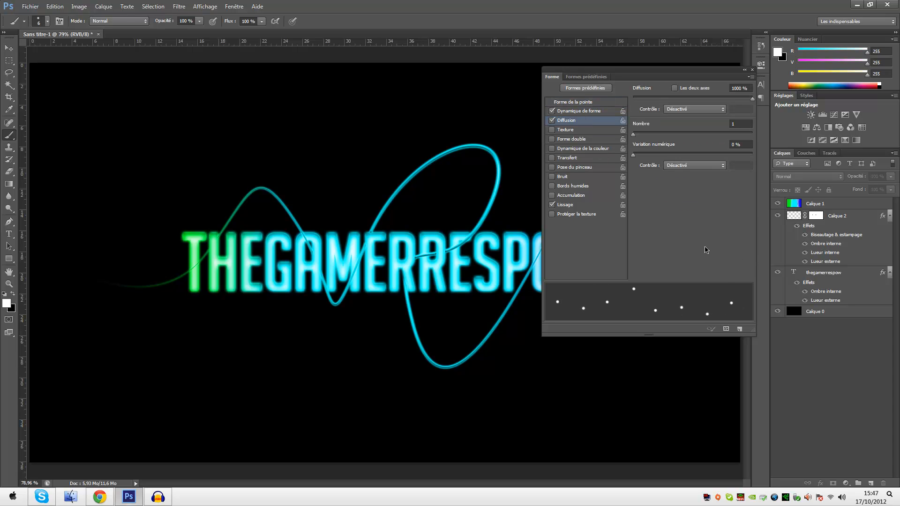
{"action": "double_click", "coordinate": [737, 88]}
{"action": "type", "text": "2000"}
{"action": "key", "text": "Return"}
{"action": "left_click", "coordinate": [438, 194]}
{"action": "left_click", "coordinate": [674, 88]}
{"action": "mouse_move", "coordinate": [635, 135]}
{"action": "left_mouse_down"}
{"action": "mouse_move", "coordinate": [644, 135]}
{"action": "mouse_move", "coordinate": [645, 152]}
{"action": "mouse_move", "coordinate": [629, 155]}
{"action": "left_mouse_up"}
{"action": "left_click", "coordinate": [670, 166]}
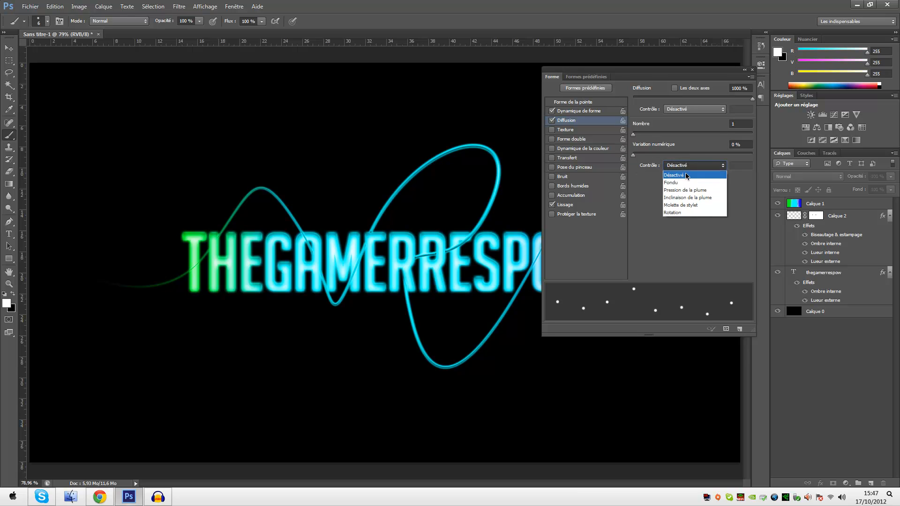
{"action": "left_click", "coordinate": [691, 182]}
{"action": "left_click", "coordinate": [690, 166]}
{"action": "left_click", "coordinate": [691, 175]}
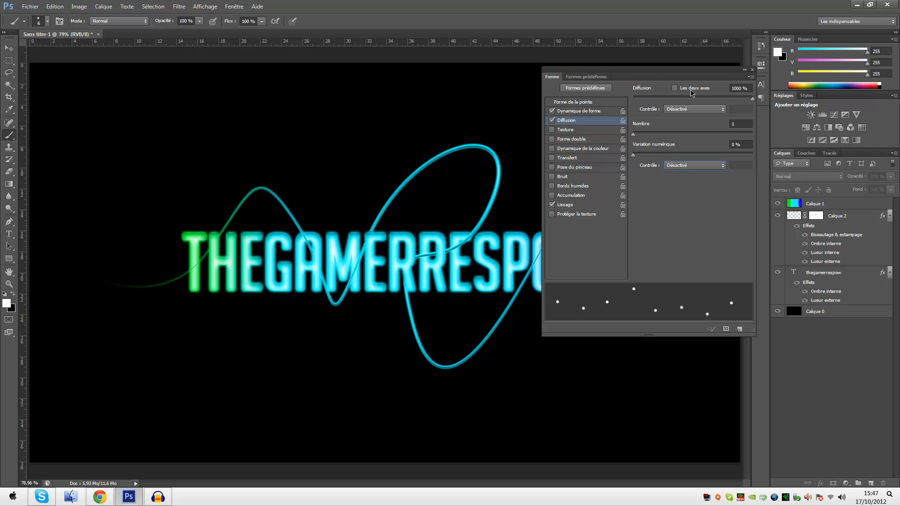
{"action": "left_click", "coordinate": [744, 70]}
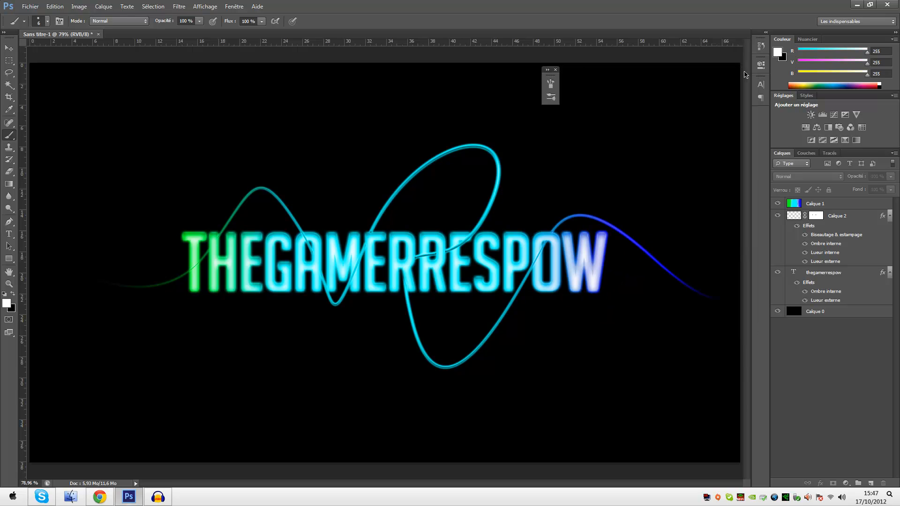
{"action": "left_click", "coordinate": [557, 70]}
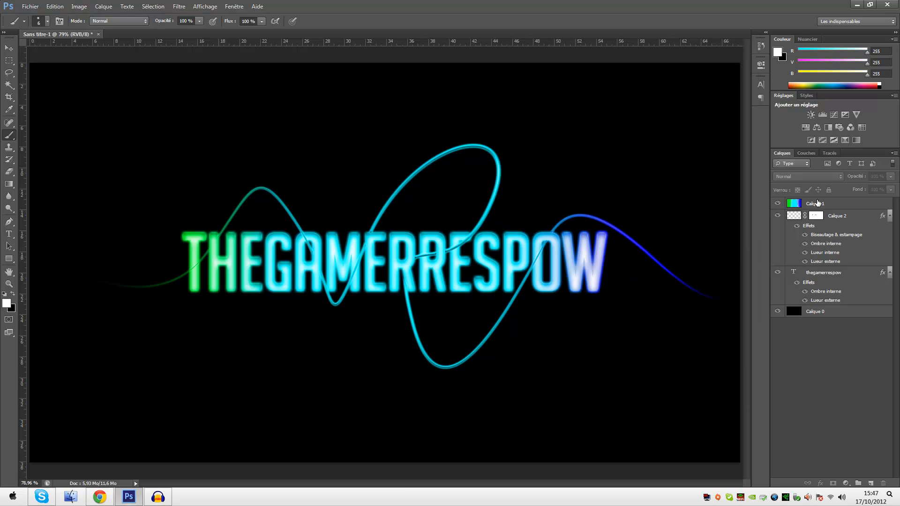
Try stroking the work path on Calque 2 with the Forme tool and Simuler la pression
{"action": "left_click", "coordinate": [793, 214]}
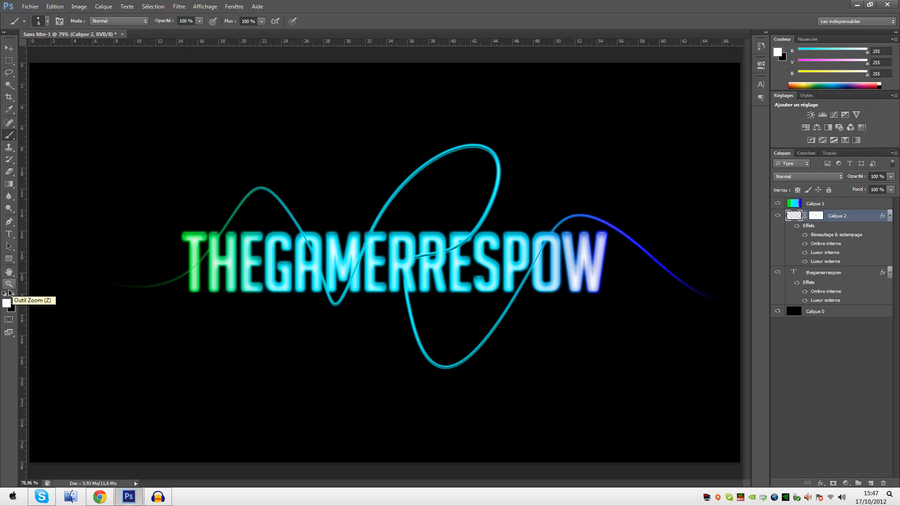
{"action": "left_click", "coordinate": [9, 222]}
{"action": "right_click", "coordinate": [257, 272]}
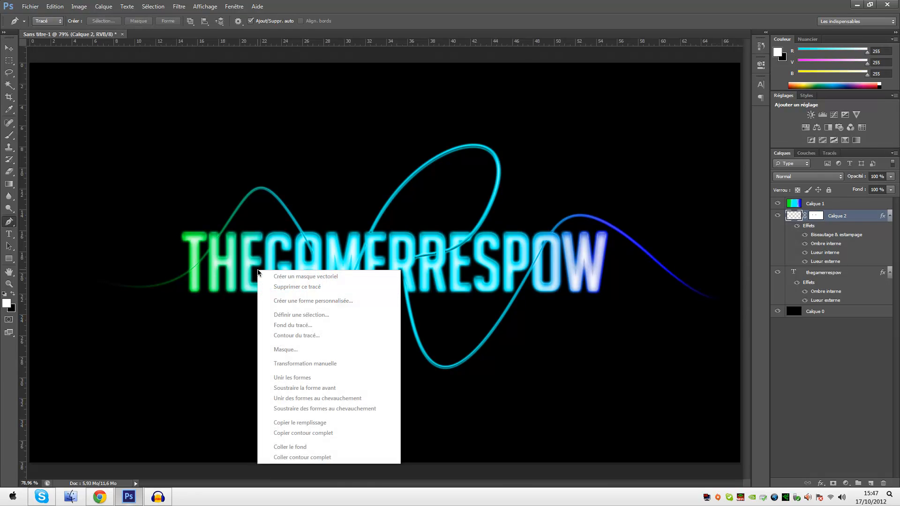
{"action": "left_click", "coordinate": [848, 163]}
{"action": "left_click", "coordinate": [830, 152]}
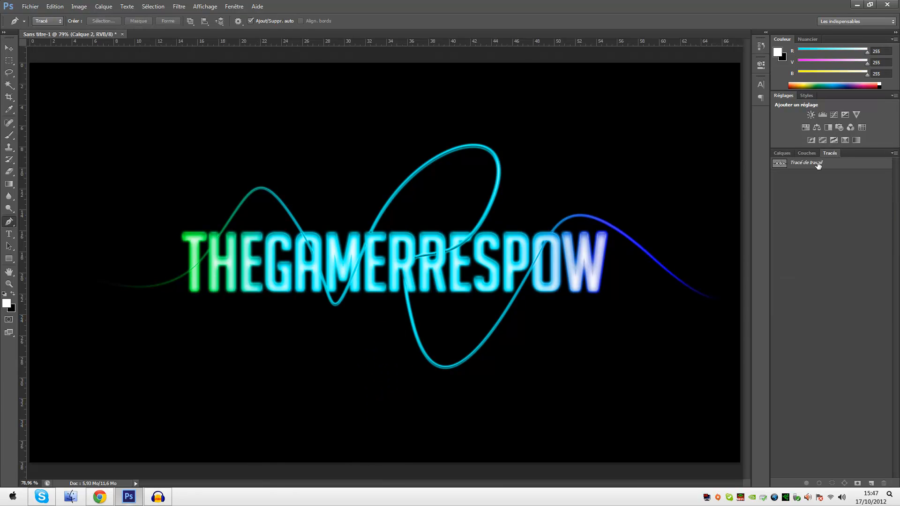
{"action": "left_click", "coordinate": [818, 164]}
{"action": "left_click", "coordinate": [781, 154]}
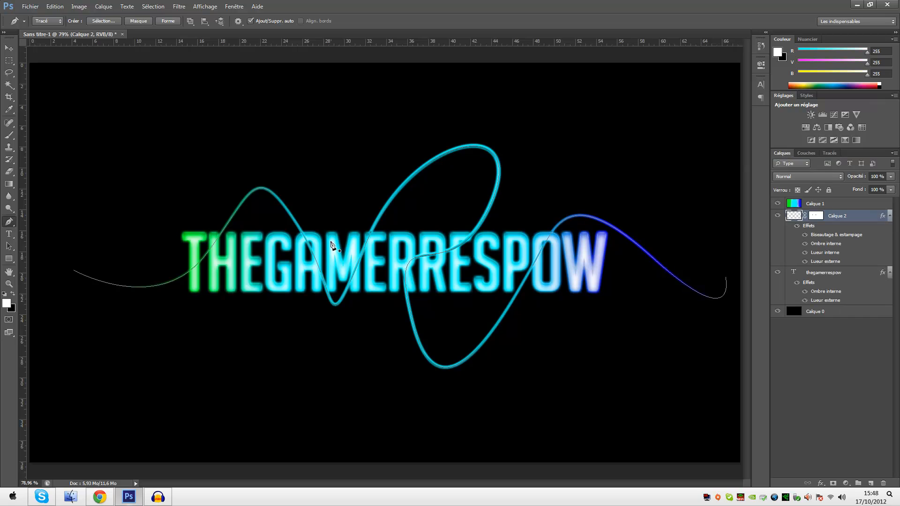
{"action": "right_click", "coordinate": [326, 243]}
{"action": "left_click", "coordinate": [347, 311]}
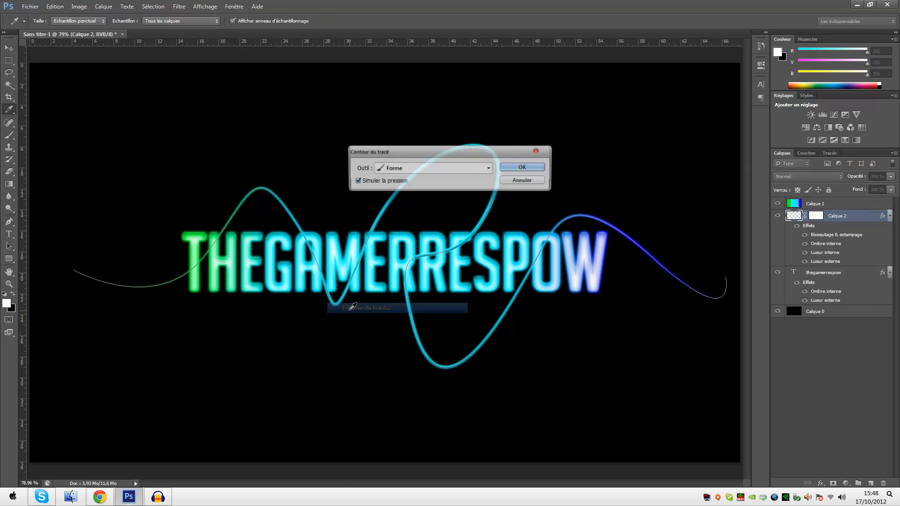
{"action": "left_click", "coordinate": [520, 168]}
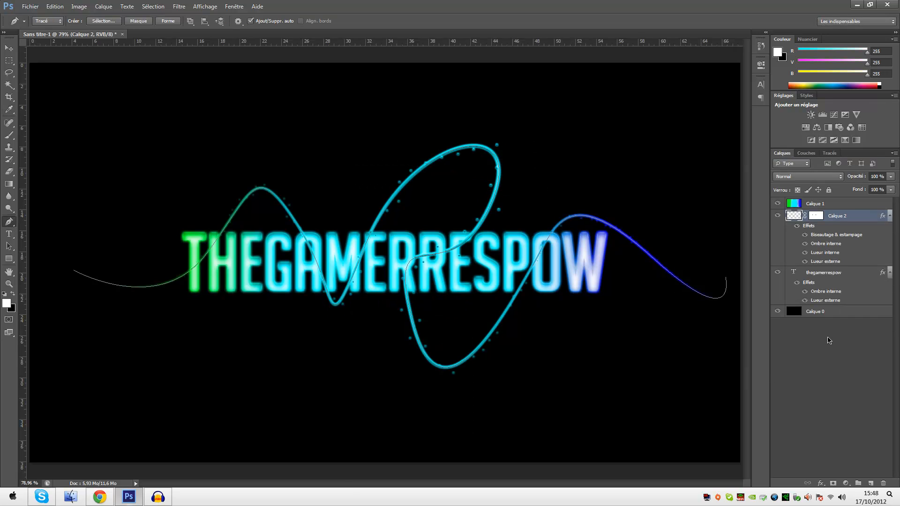
Deselect the work path and undo the dotted brush stroke on Calque 2
{"action": "left_click", "coordinate": [829, 153]}
{"action": "left_click", "coordinate": [807, 197]}
{"action": "left_click", "coordinate": [781, 153]}
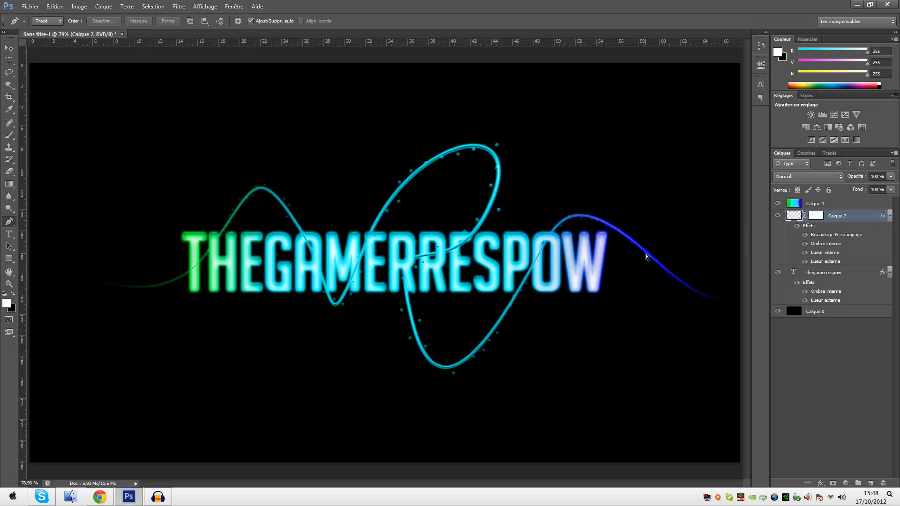
{"action": "key", "text": "ctrl+z"}
Create a new layer above Calque 2 and stroke the work path on it with the scattered brush
{"action": "left_click", "coordinate": [869, 484]}
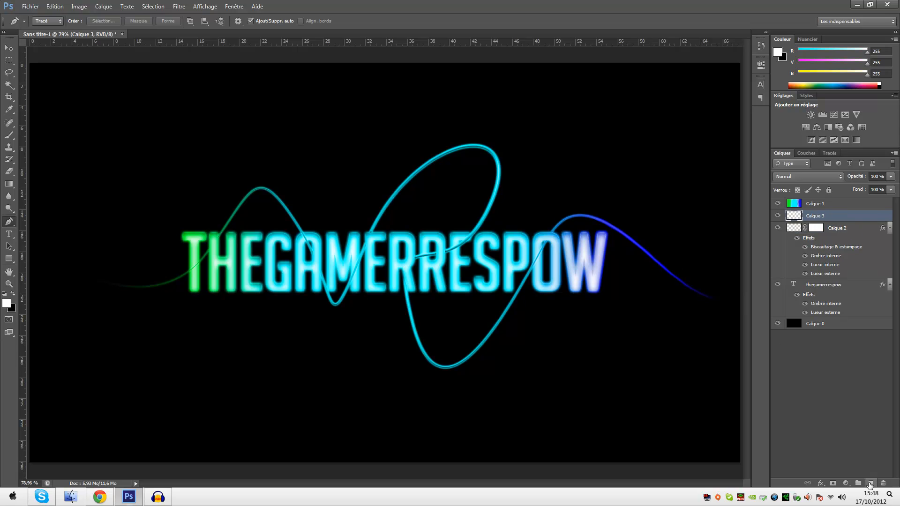
{"action": "right_click", "coordinate": [347, 276]}
{"action": "left_click", "coordinate": [829, 155]}
{"action": "left_click", "coordinate": [829, 153]}
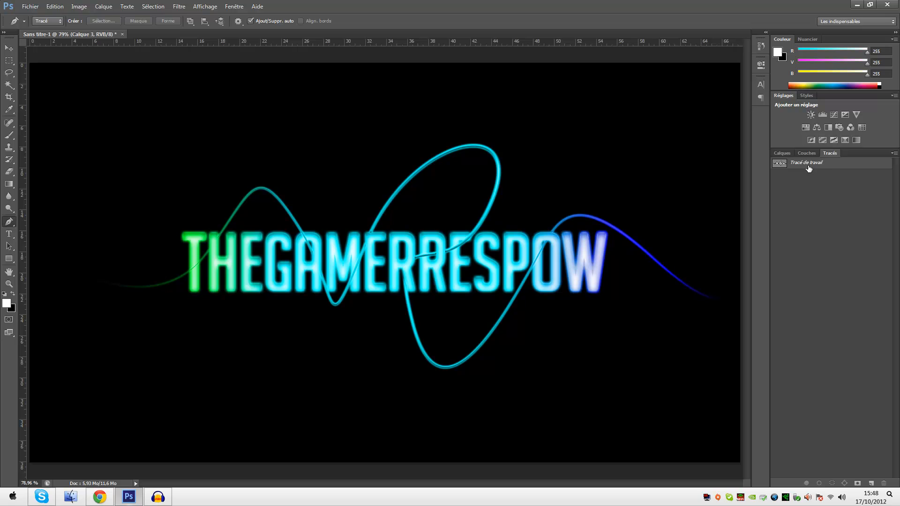
{"action": "left_click", "coordinate": [808, 164]}
{"action": "left_click", "coordinate": [781, 153]}
{"action": "right_click", "coordinate": [430, 112]}
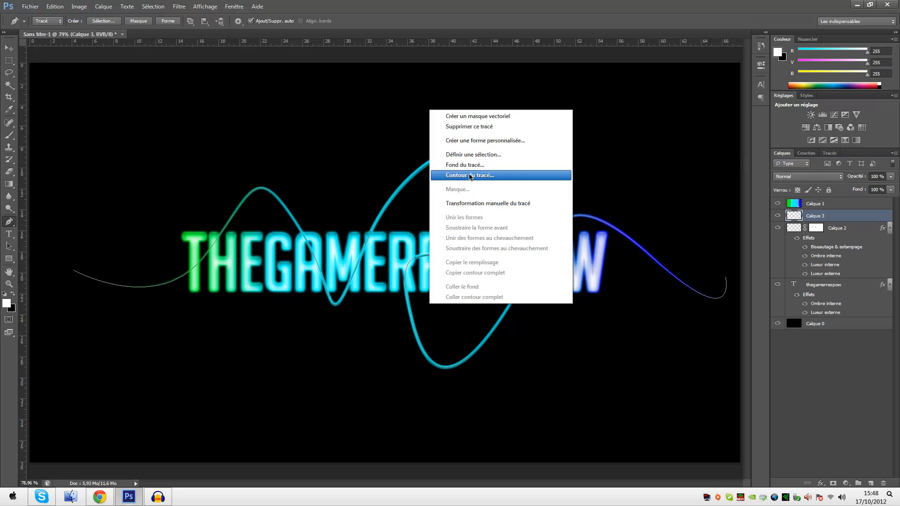
{"action": "left_click", "coordinate": [470, 176]}
{"action": "left_click", "coordinate": [525, 164]}
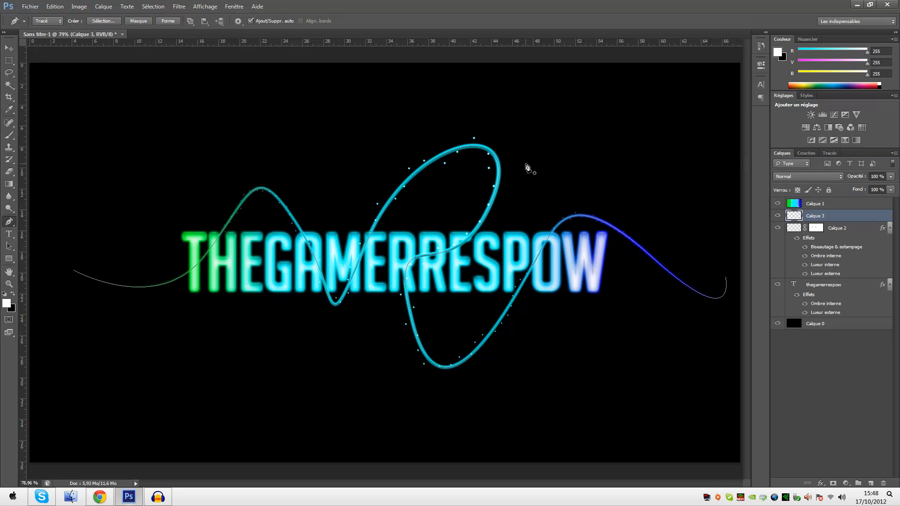
Deselect the layer and hide the work path's outline
{"action": "left_click", "coordinate": [795, 376]}
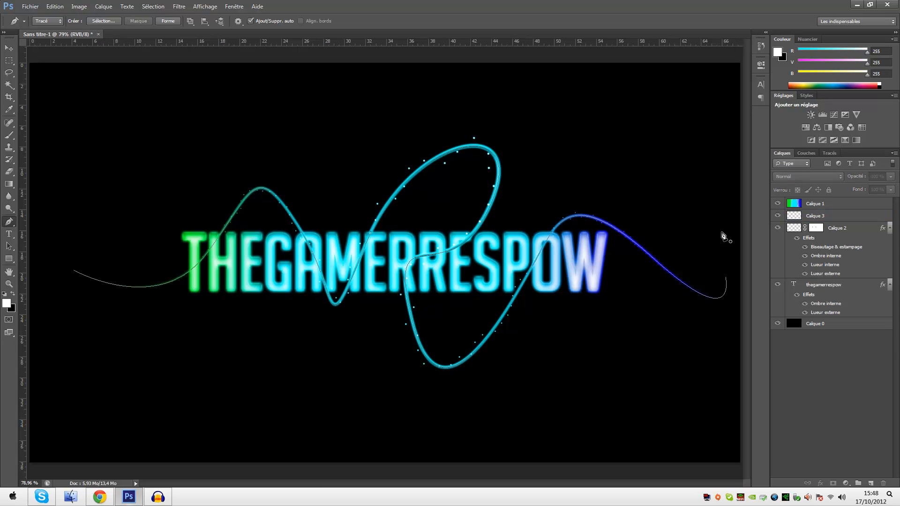
{"action": "left_click", "coordinate": [829, 153]}
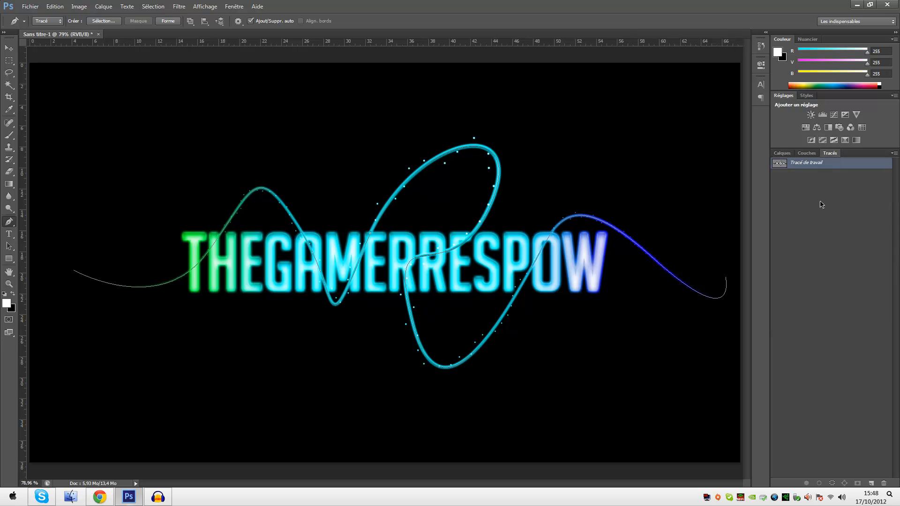
{"action": "left_click", "coordinate": [781, 153]}
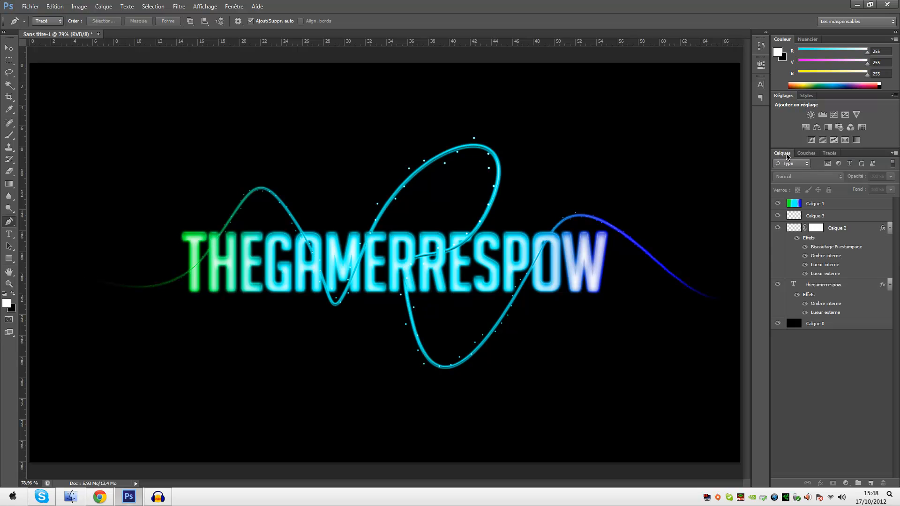